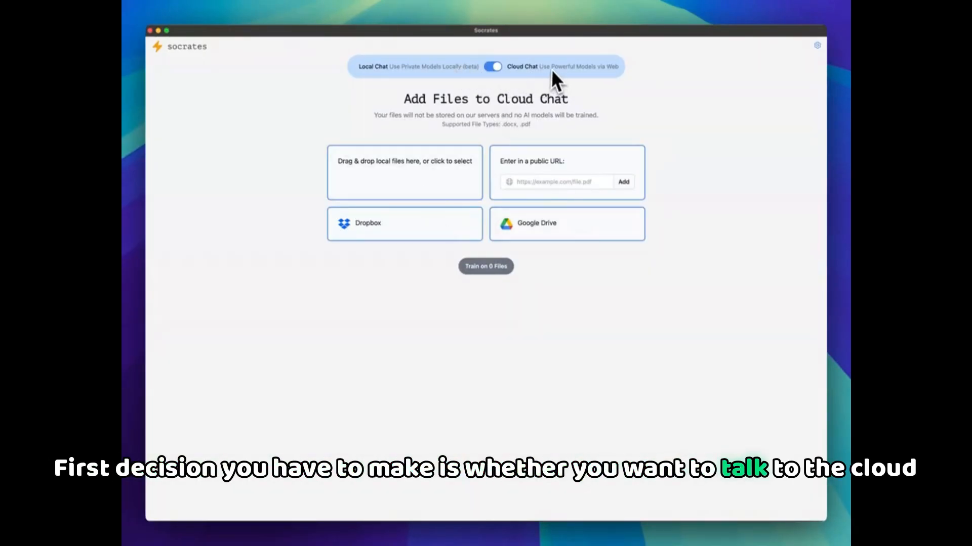
Step: Switch to Local Chat and open the settings page with the downloadable chat and embed models
left_click(454, 70)
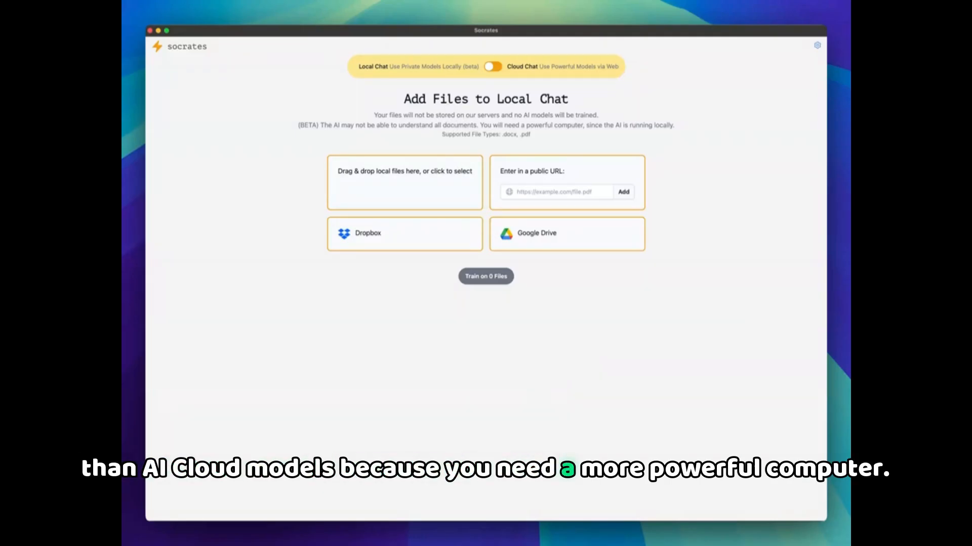
left_click(848, 319)
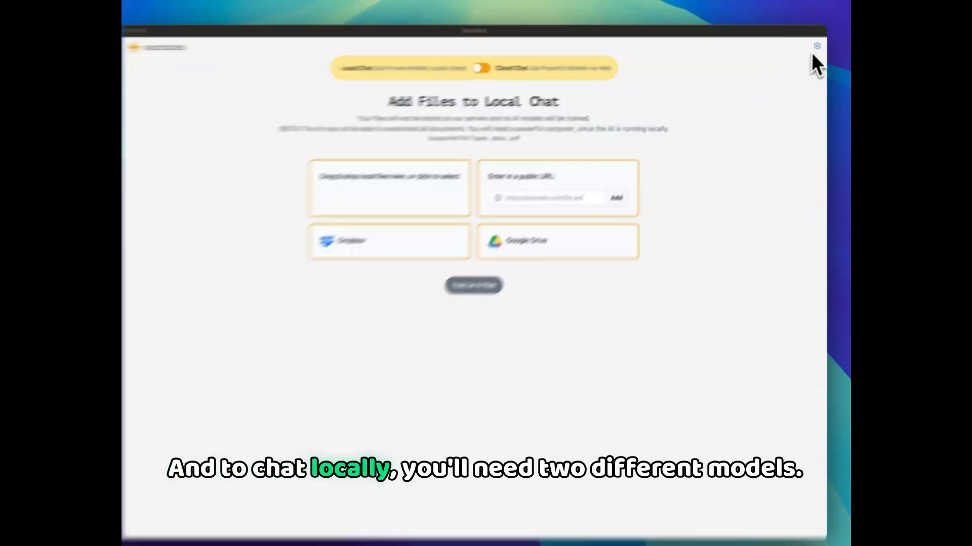
left_click(817, 46)
left_click(725, 191)
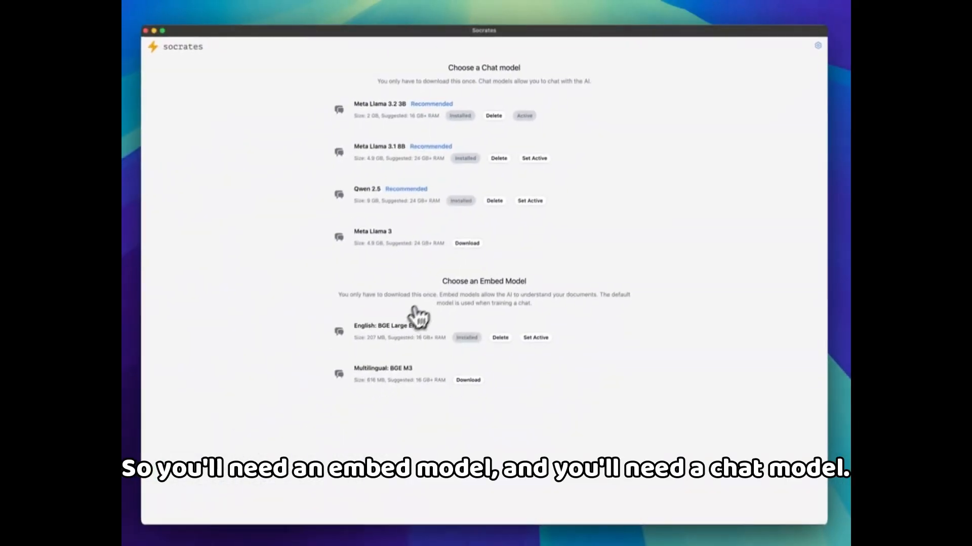
Step: Review the local chat and embed model lists, comparing Meta Llama 3.1 8B with Meta Llama 3.2 3B
left_click_drag(446, 278, 516, 278)
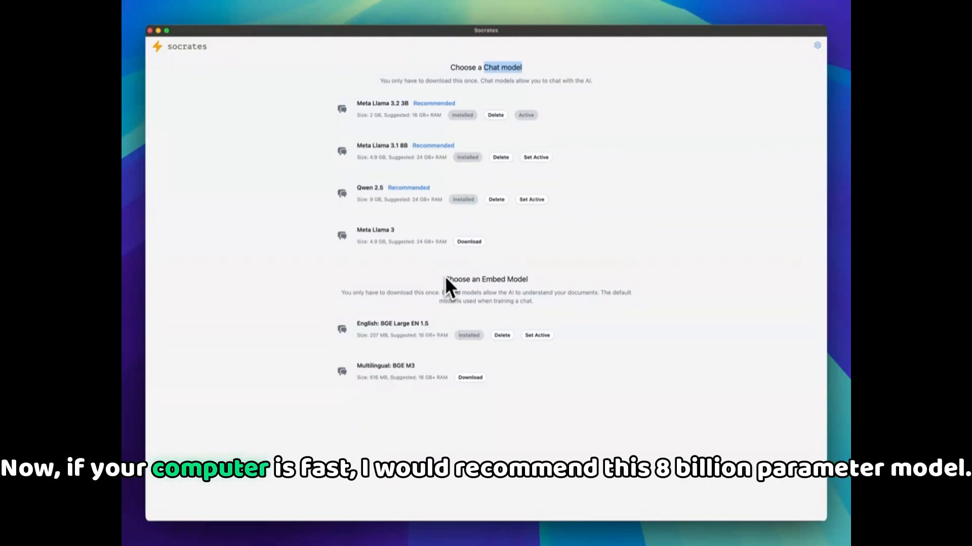
left_click_drag(365, 146, 389, 146)
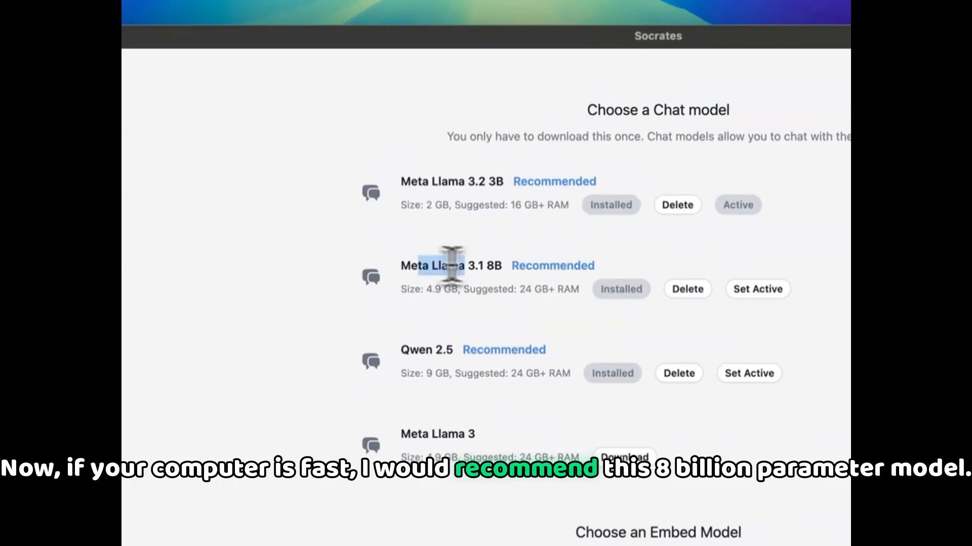
left_click_drag(452, 264, 505, 265)
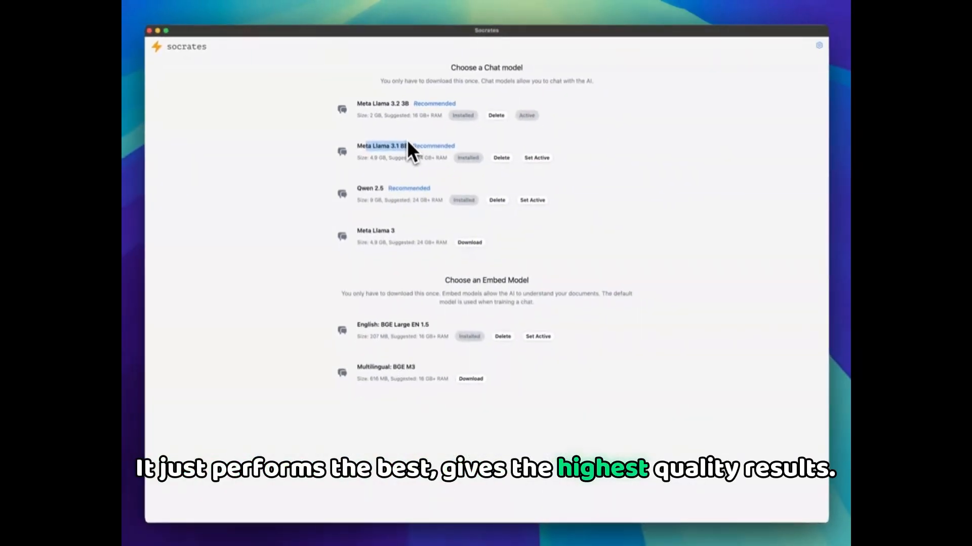
left_click_drag(357, 103, 405, 104)
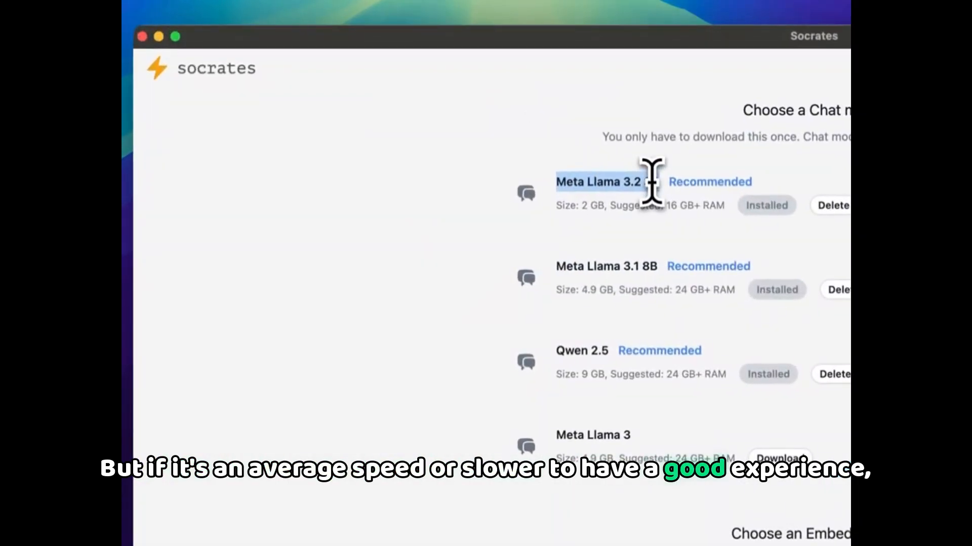
left_click_drag(658, 182, 567, 185)
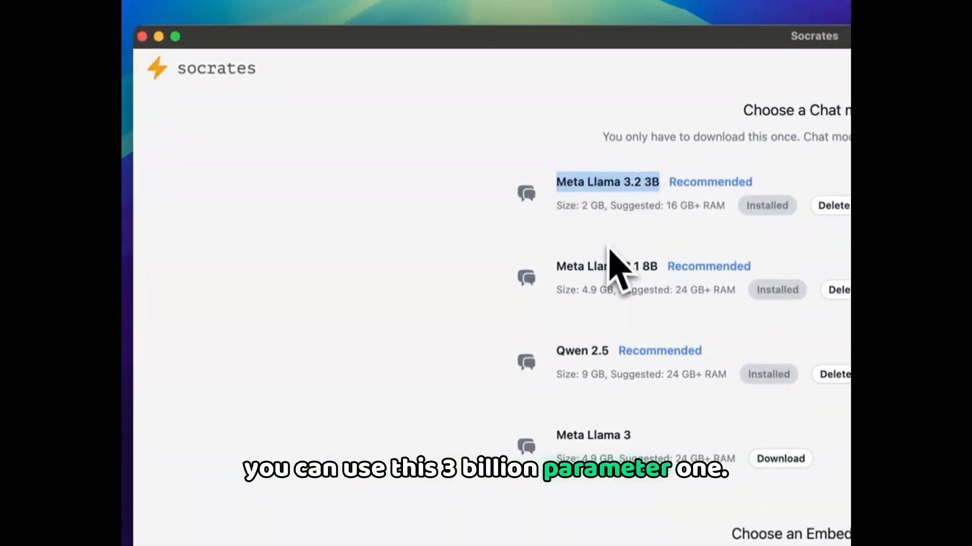
left_click(478, 188)
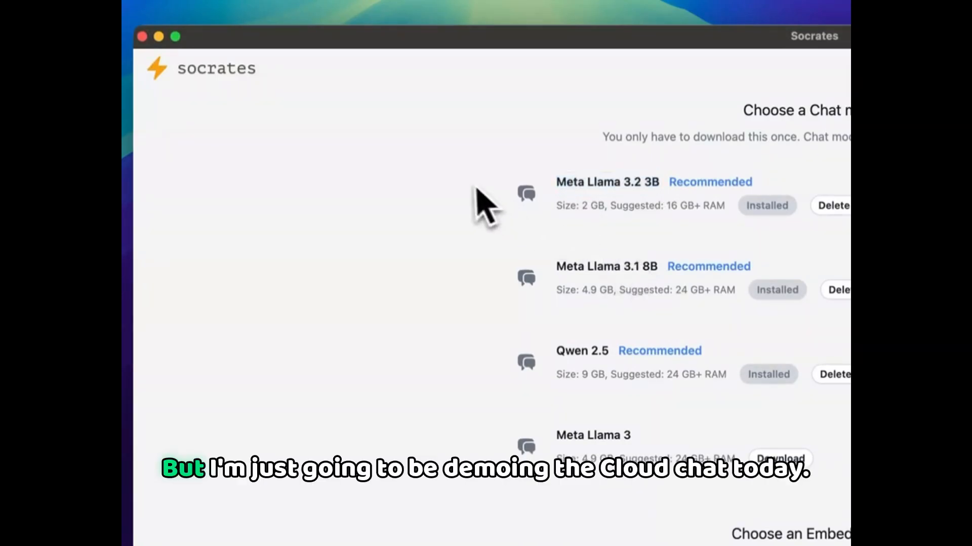
left_click(241, 76)
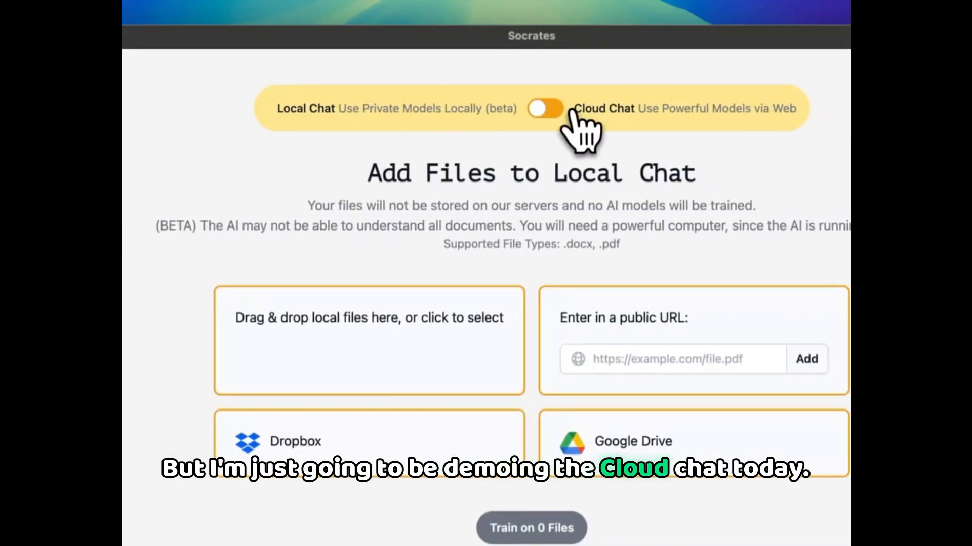
left_click(504, 71)
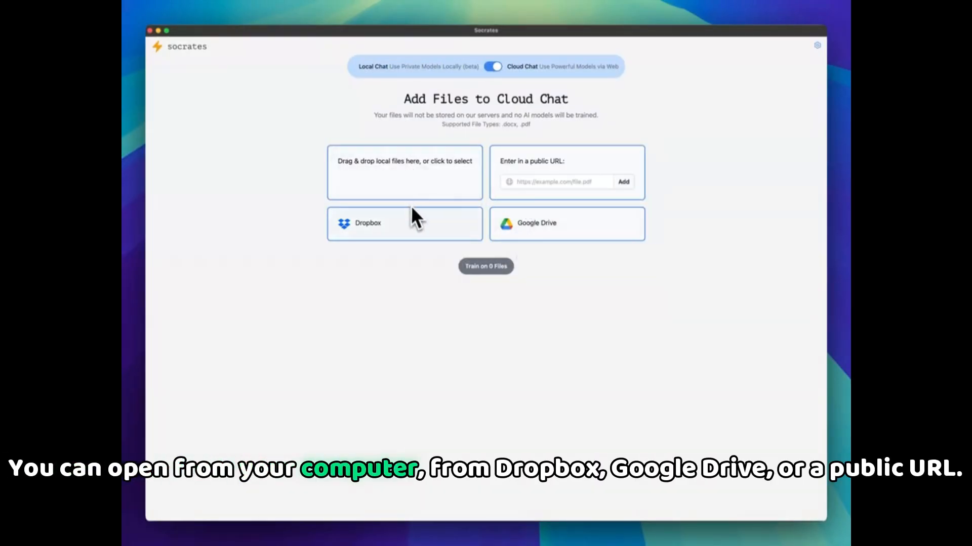
left_click(463, 176)
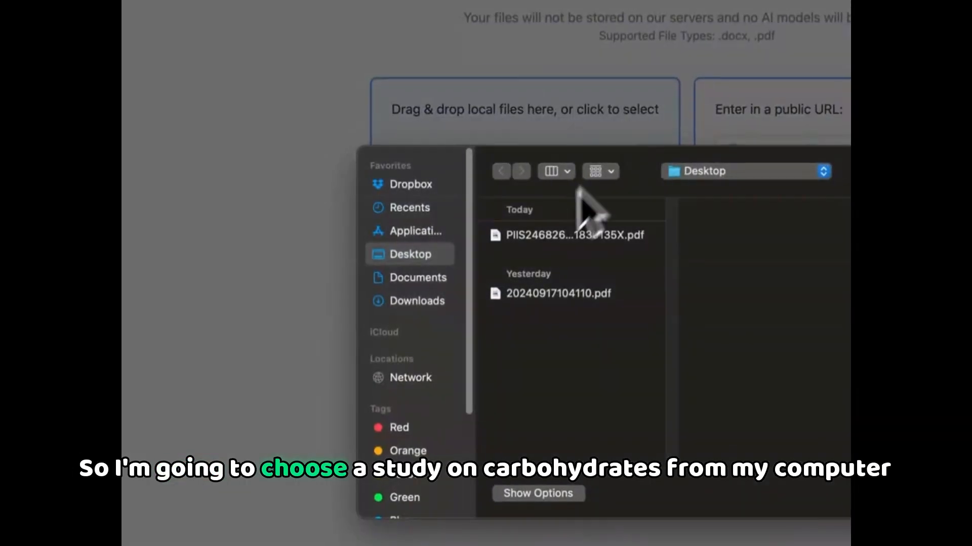
left_click(538, 241)
double_click(538, 242)
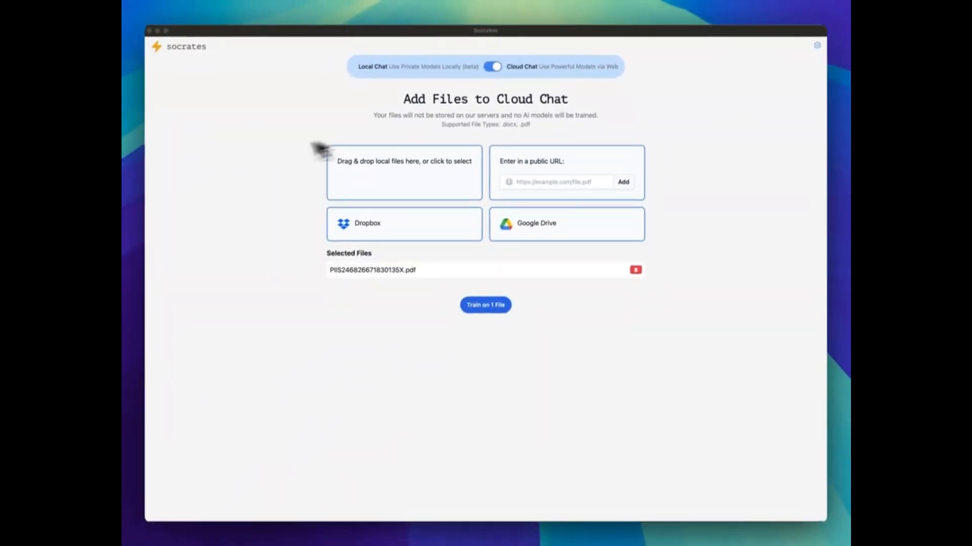
left_click(624, 183)
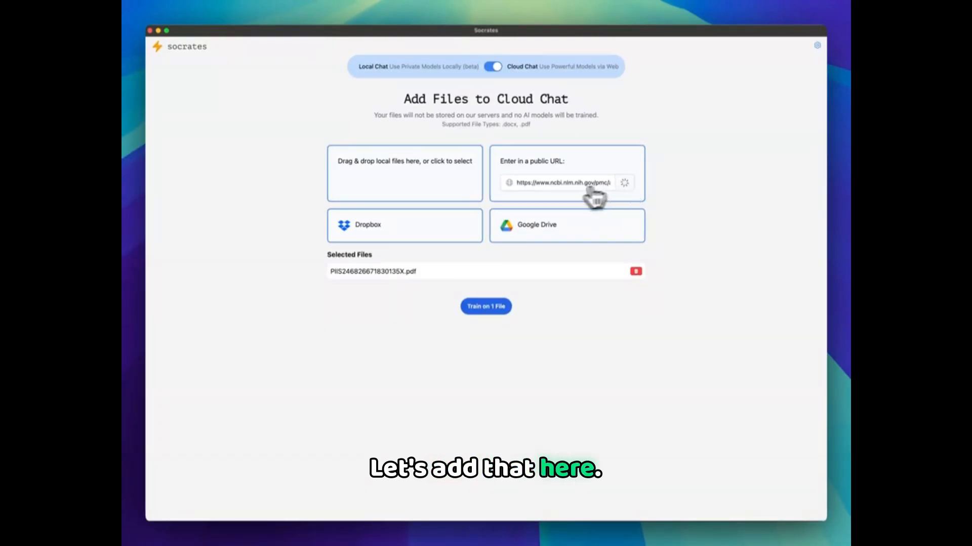
left_click(498, 322)
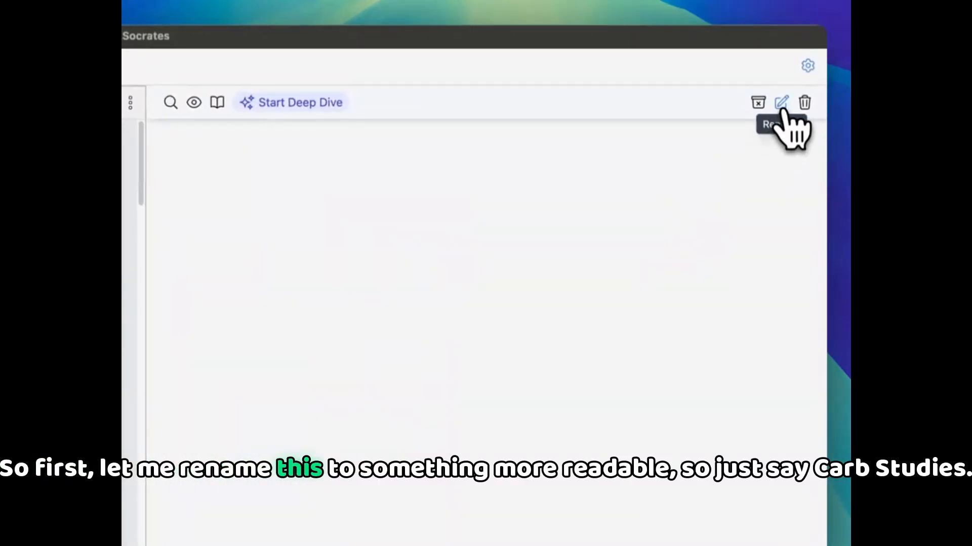
Step: Rename the chat as "Carb studies"
left_click(783, 107)
triple_click(418, 265)
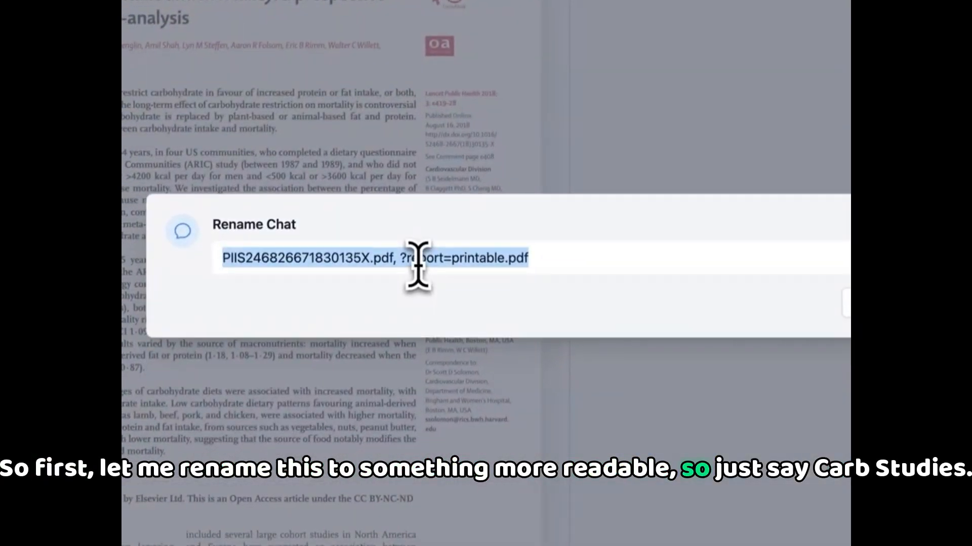
type("Carb")
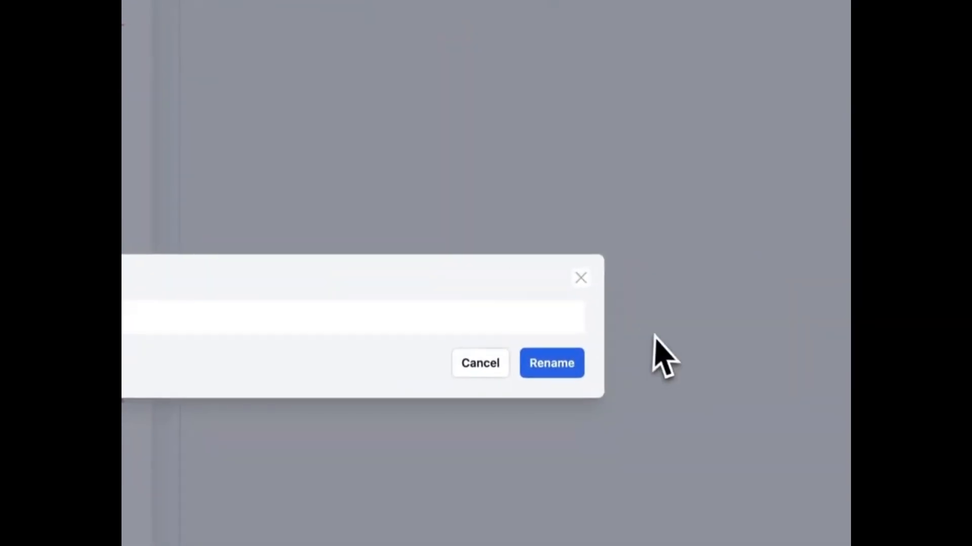
left_click(550, 363)
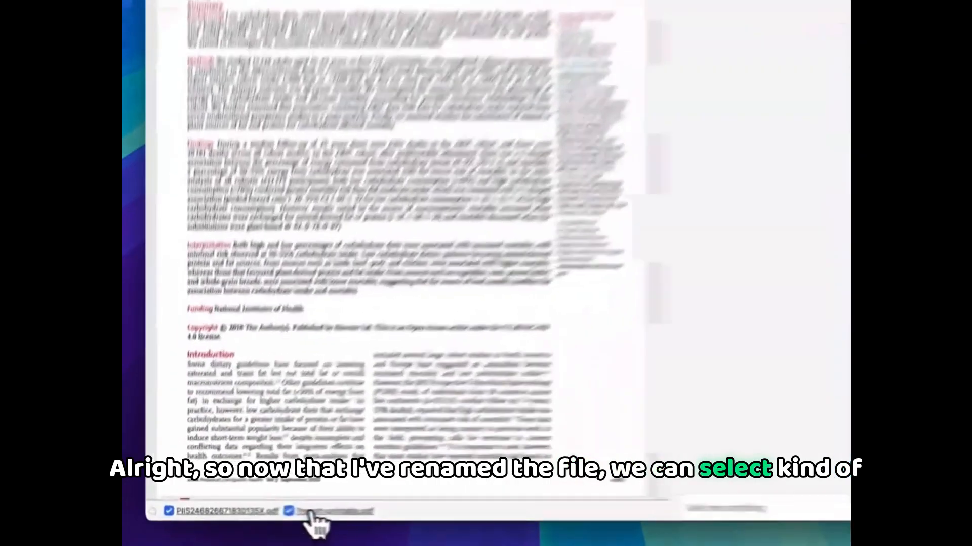
left_click(261, 515)
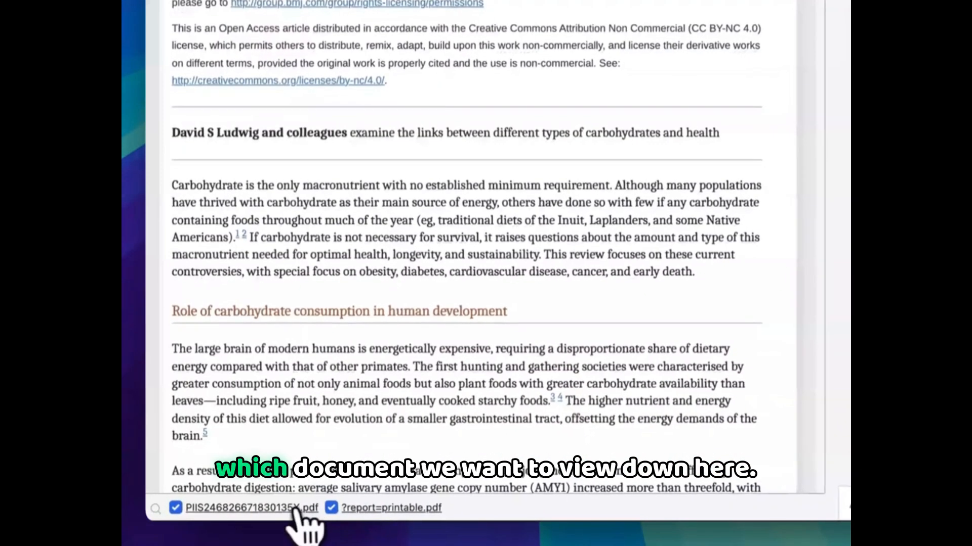
left_click(287, 510)
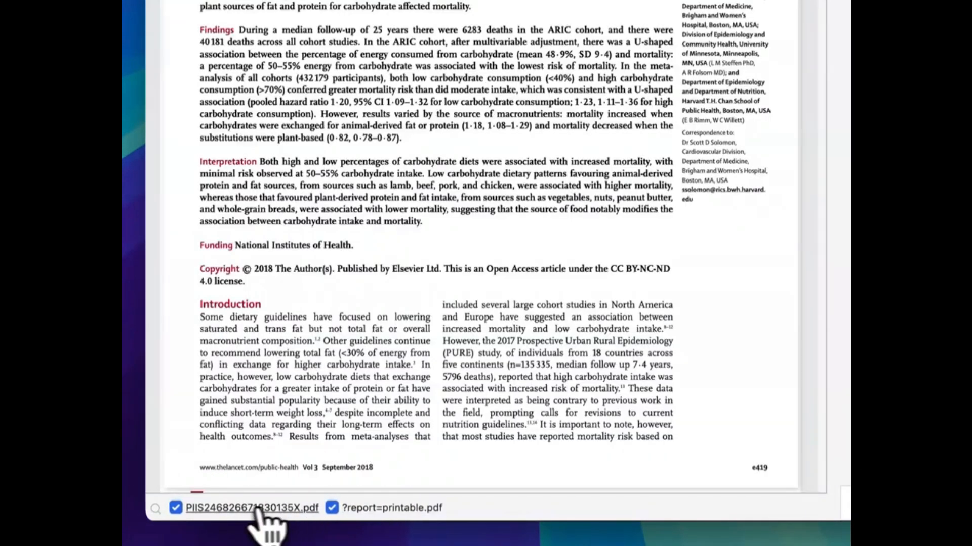
left_click(162, 509)
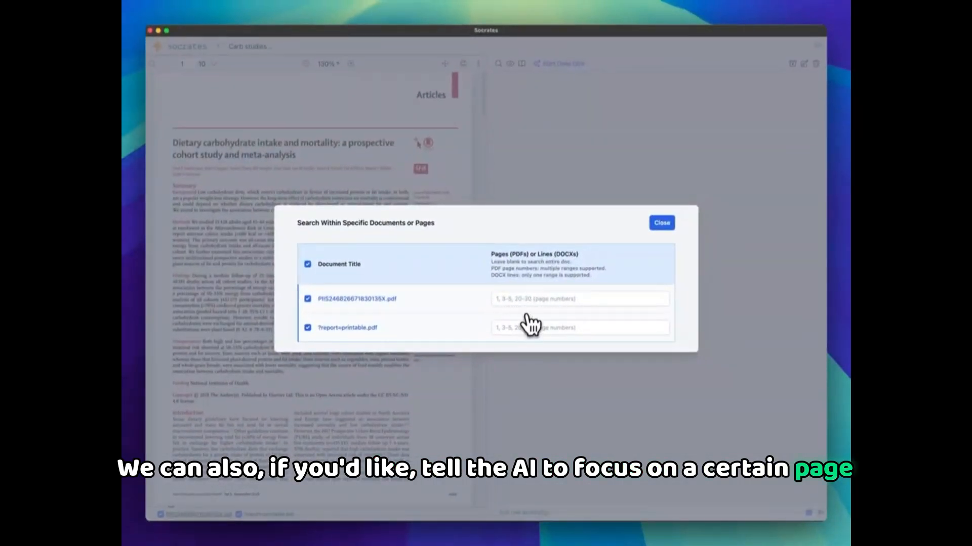
left_click(307, 396)
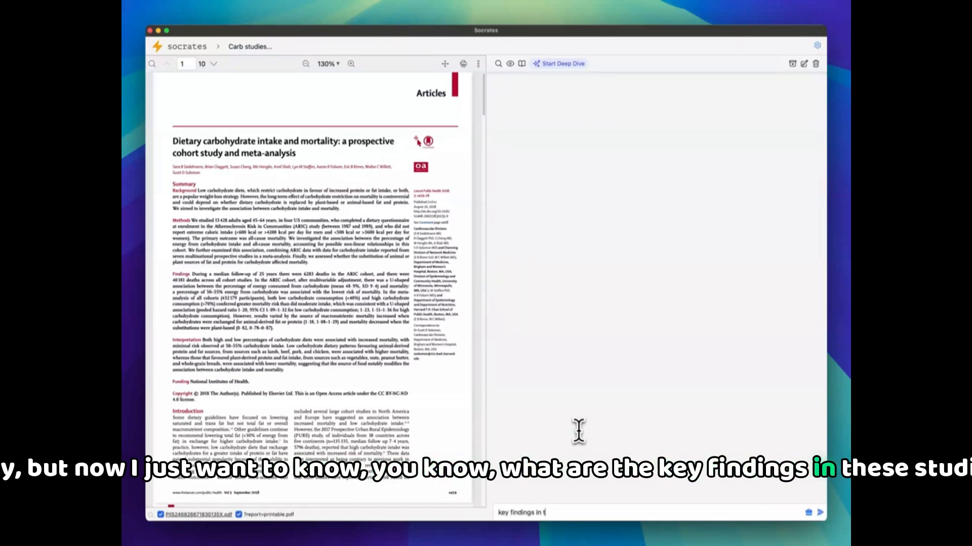
type("stud")
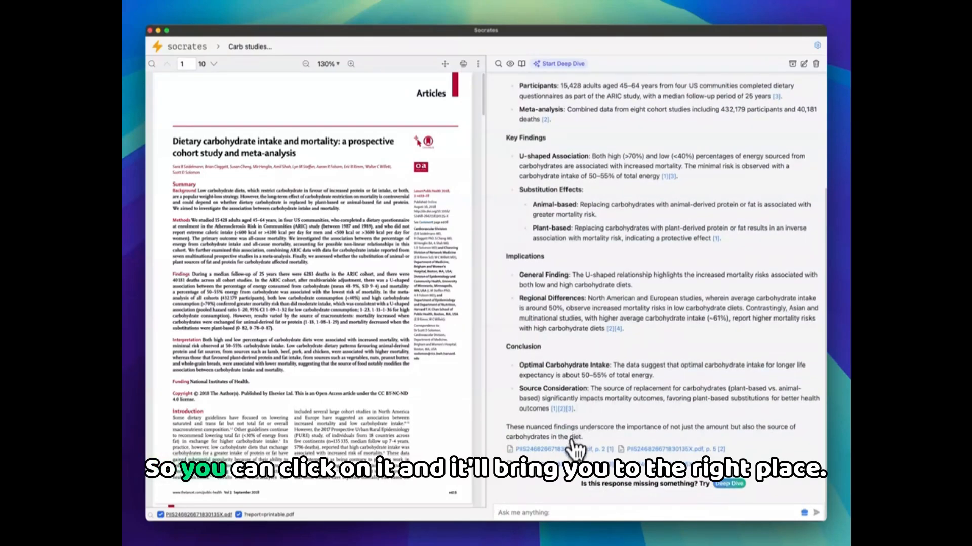
left_click(549, 449)
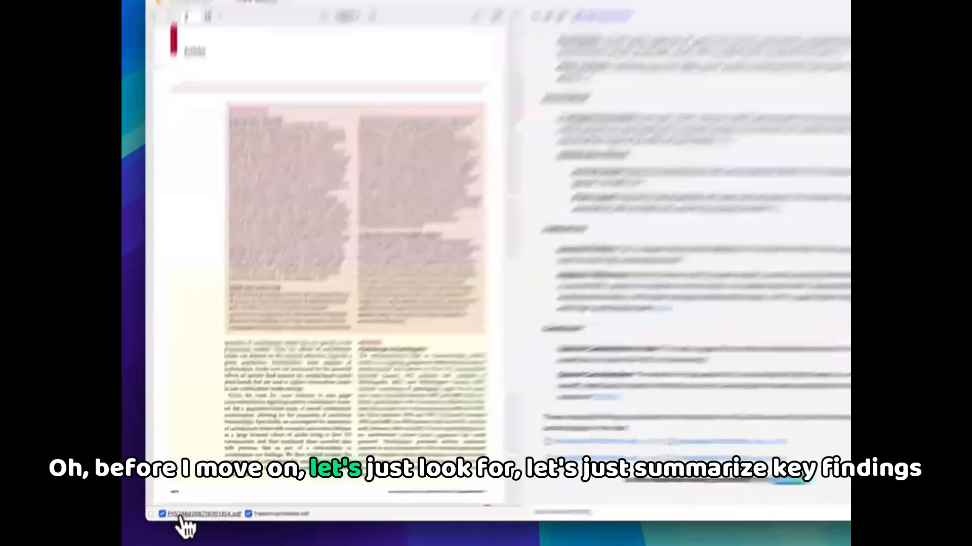
left_click(162, 515)
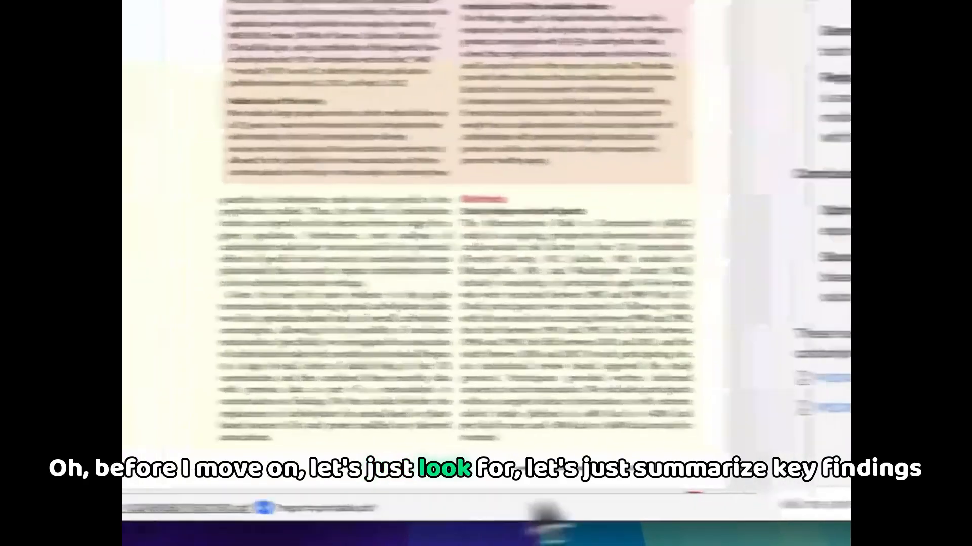
left_click(539, 512)
type("key findings")
key("Return")
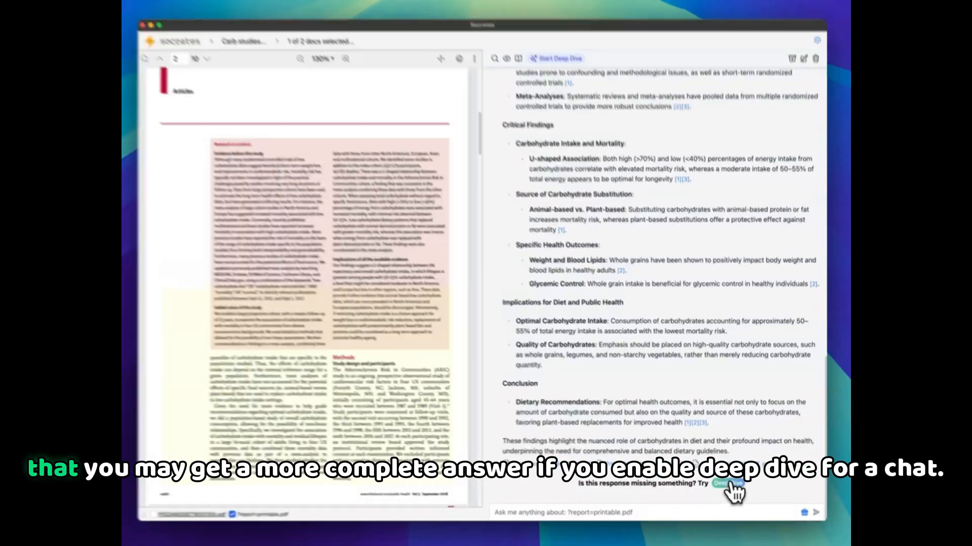
Step: Open Deep Dive from the latest response and start it for the chat's documents
left_click(728, 487)
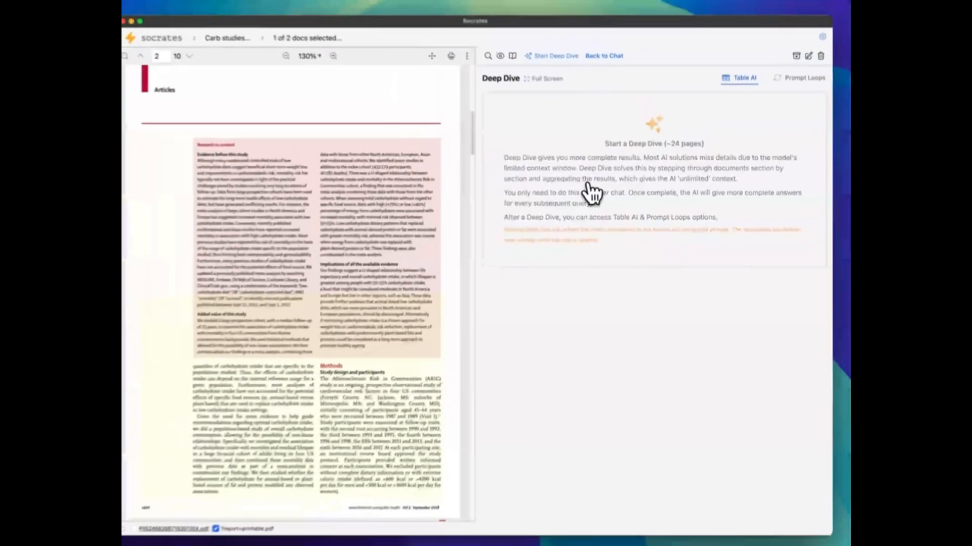
left_click(611, 247)
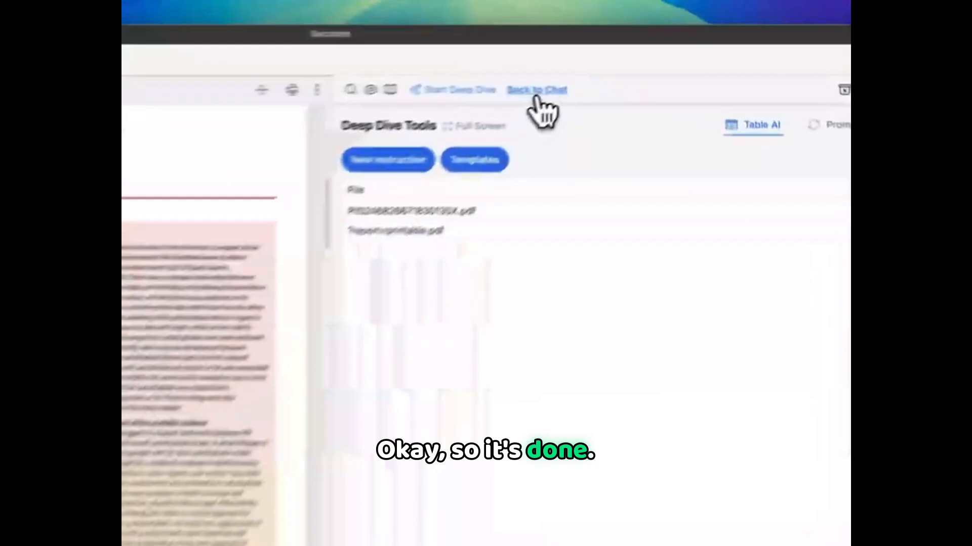
Step: Return to the chat from the Deep Dive tools and send the prompt "summarize key findings"
left_click(604, 61)
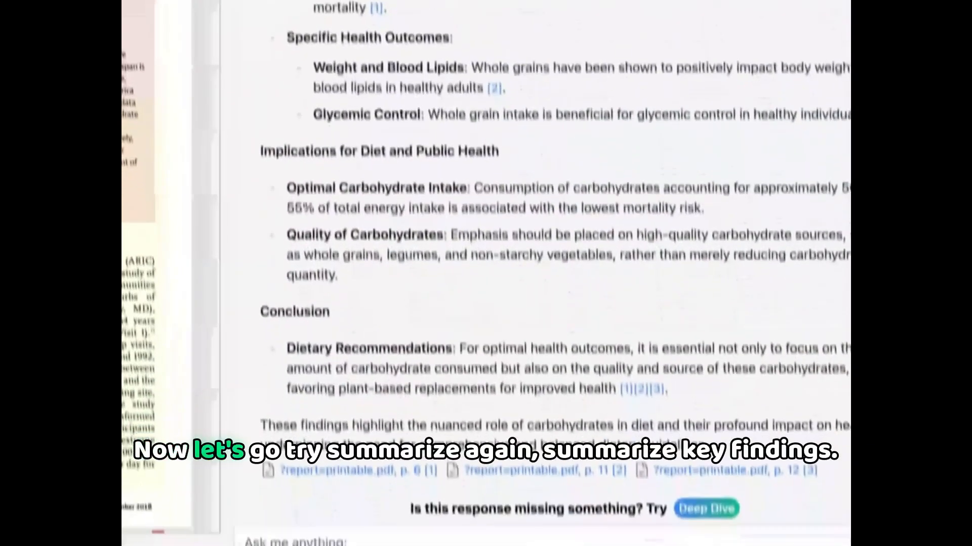
left_click(491, 536)
type("summarize key ")
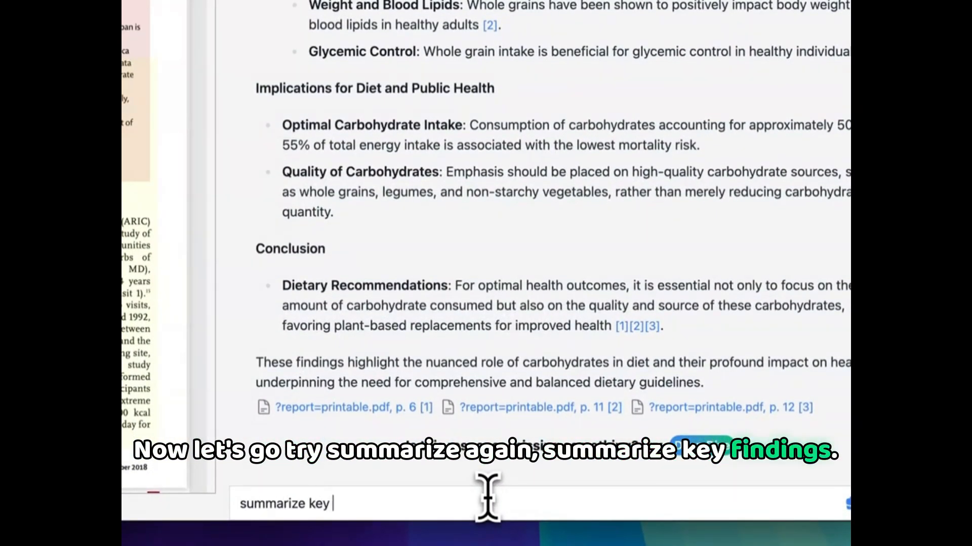
type("findings")
key("Return")
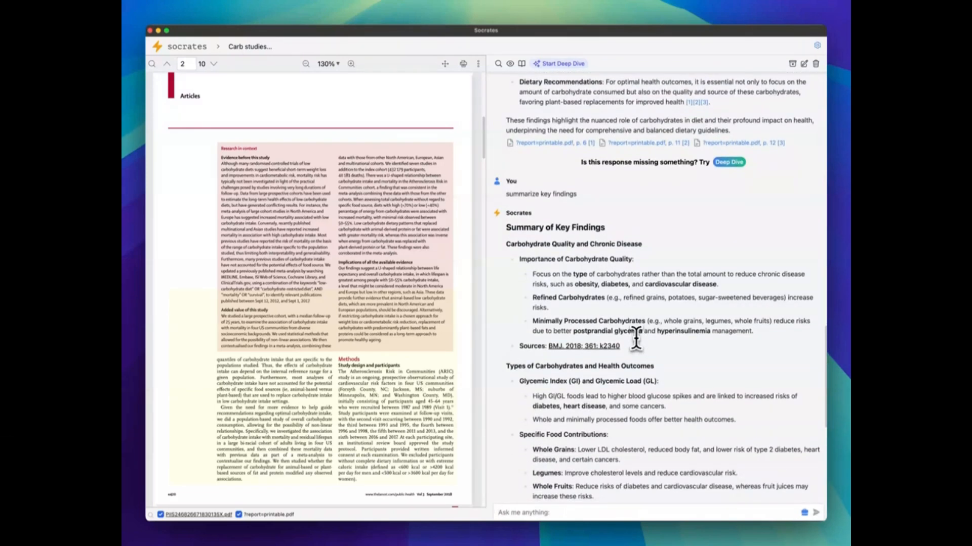
Step: Compare the earlier key findings response with the new section-by-section summary produced after the Deep Dive
scroll(630, 338, "up", 1)
scroll(548, 294, "up", 10)
scroll(595, 316, "down", 10)
scroll(594, 313, "up", 15)
scroll(568, 217, "up", 2)
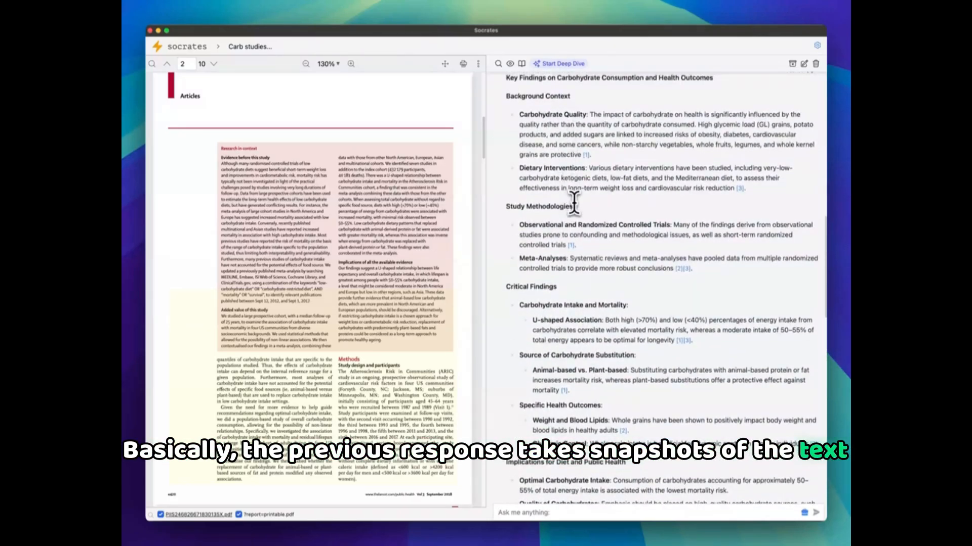
scroll(574, 204, "down", 1)
scroll(577, 223, "down", 4)
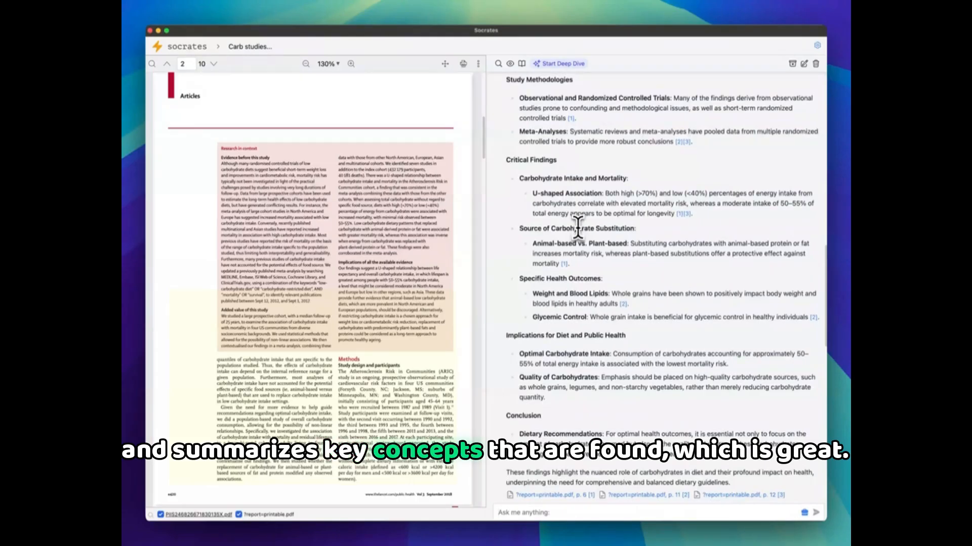
scroll(578, 226, "down", 5)
scroll(577, 226, "down", 13)
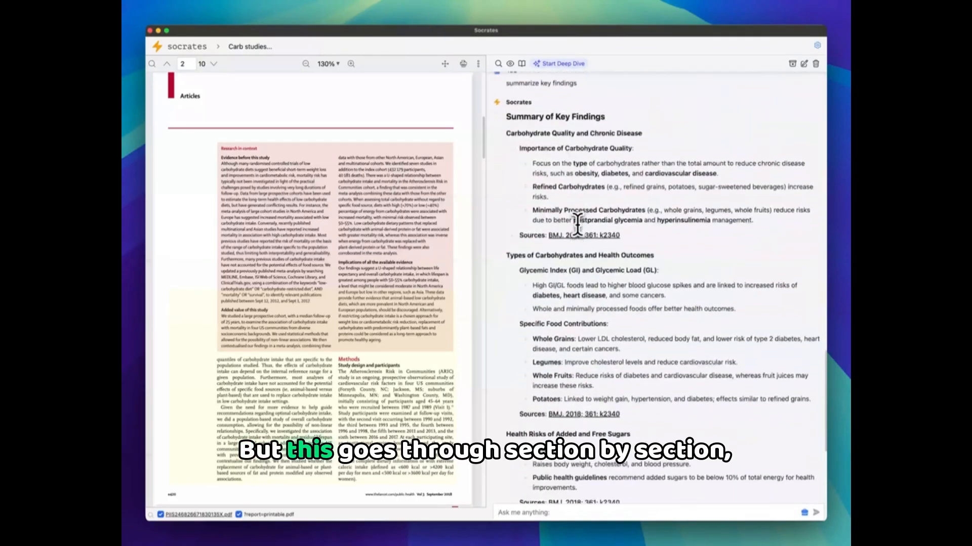
scroll(561, 132, "down", 2)
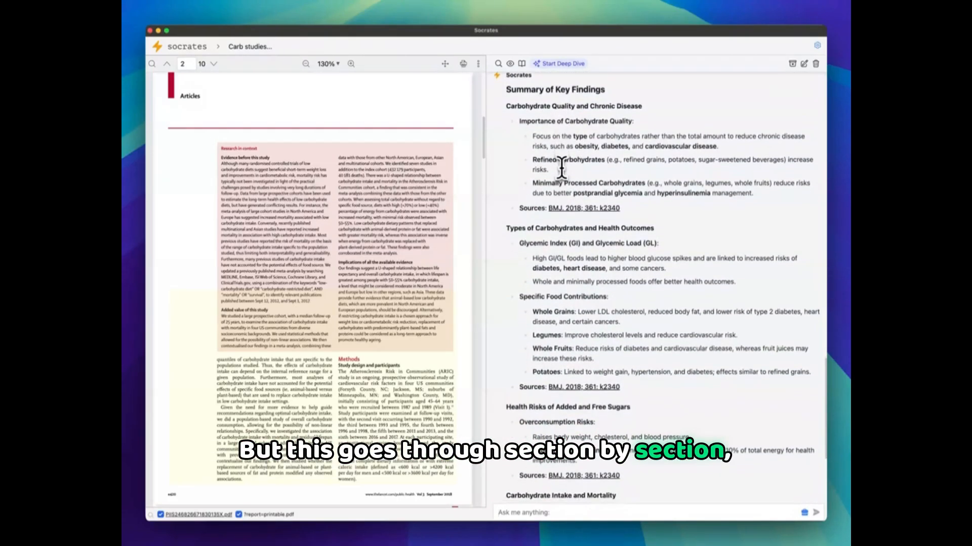
Step: Read the Deep Dive summary from the types of carbohydrates section through carbohydrate intake and mortality
scroll(579, 303, "down", 5)
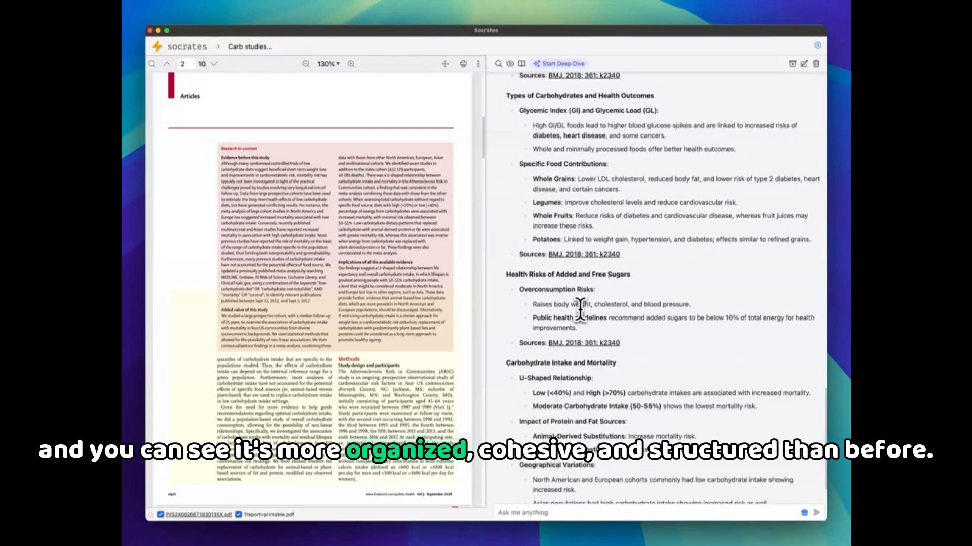
scroll(580, 307, "down", 6)
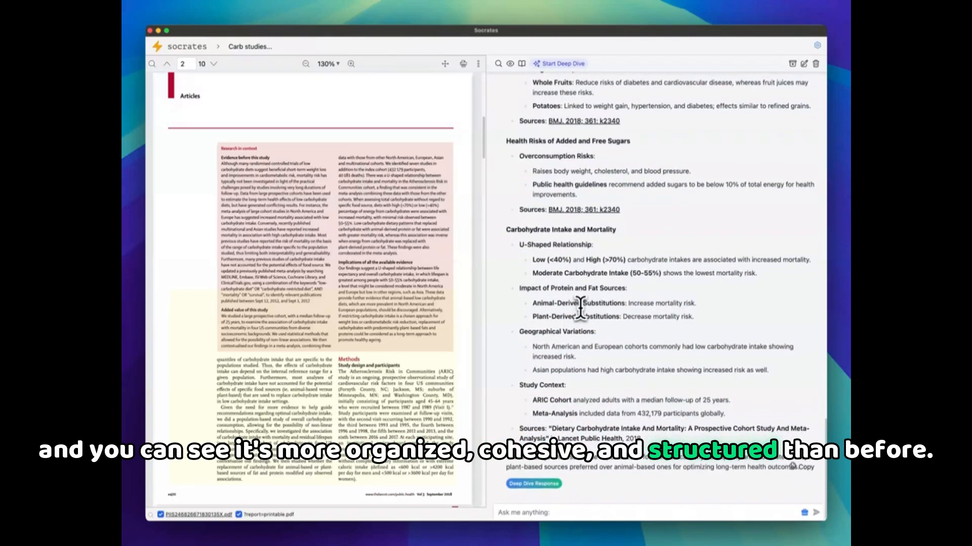
scroll(581, 309, "up", 5)
scroll(580, 308, "down", 5)
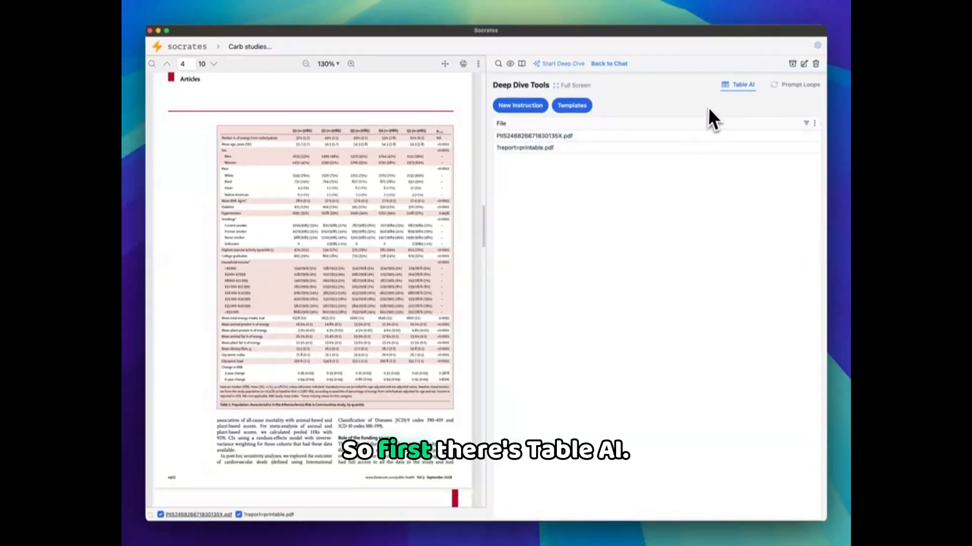
Step: Expand the Deep Dive Tools to full screen and apply the Table AI instruction "key takeaways" to both documents
left_click(575, 86)
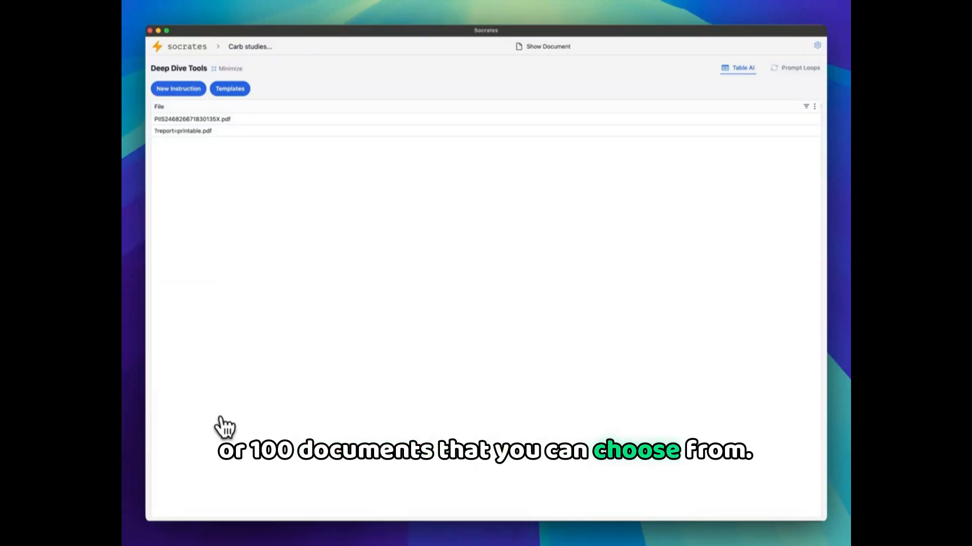
left_click(194, 92)
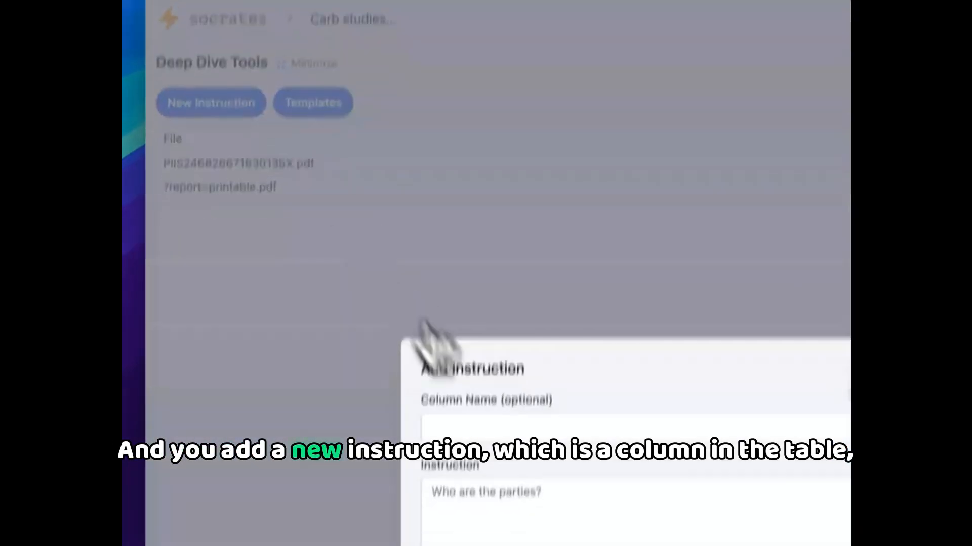
left_click(495, 494)
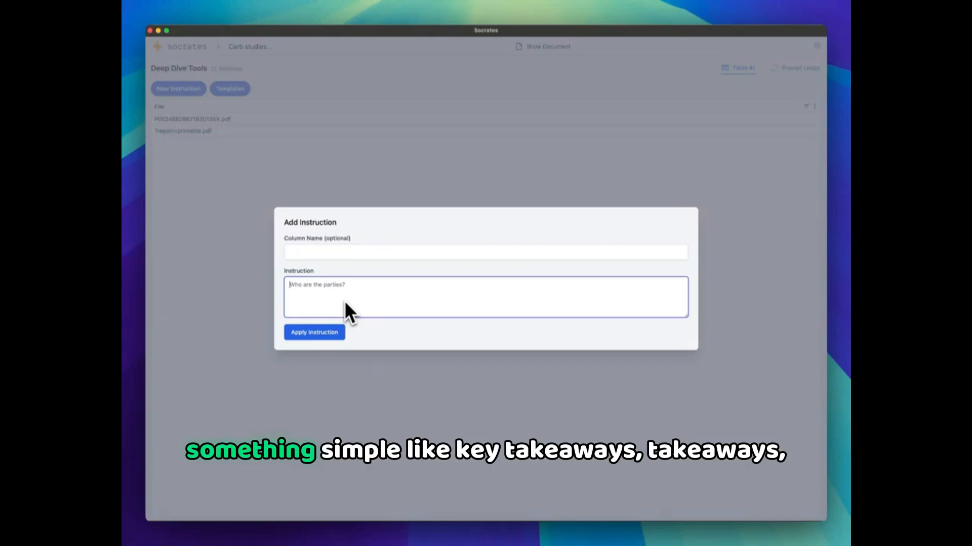
type("key takeaw")
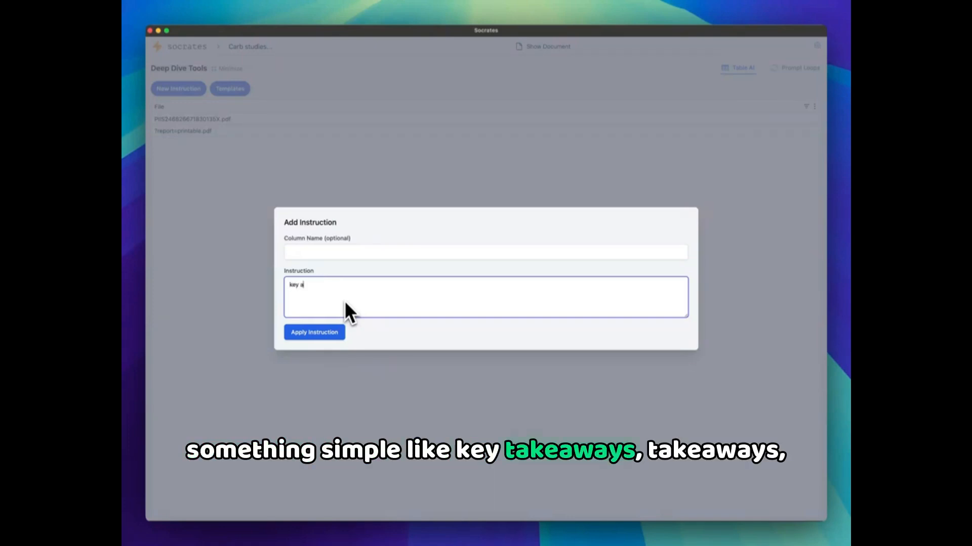
type("ays")
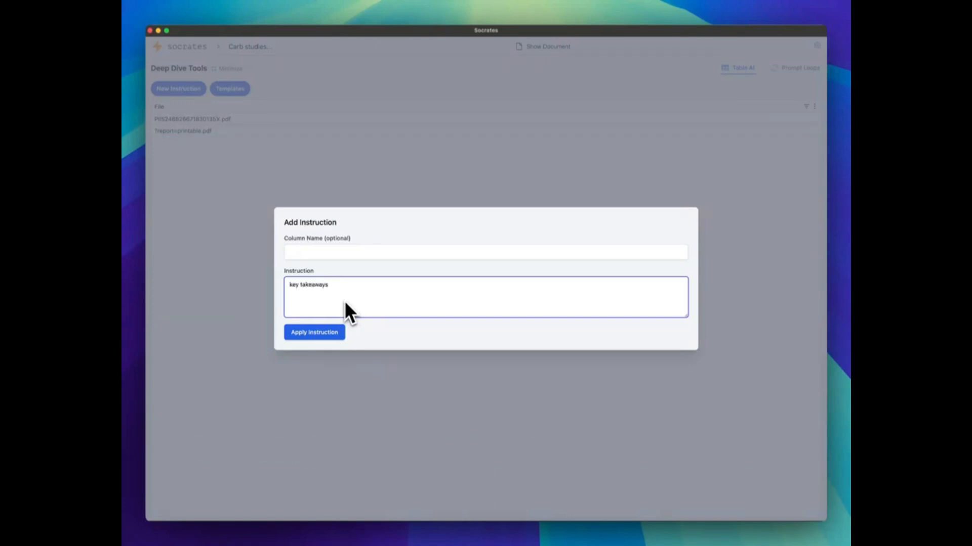
left_click(324, 334)
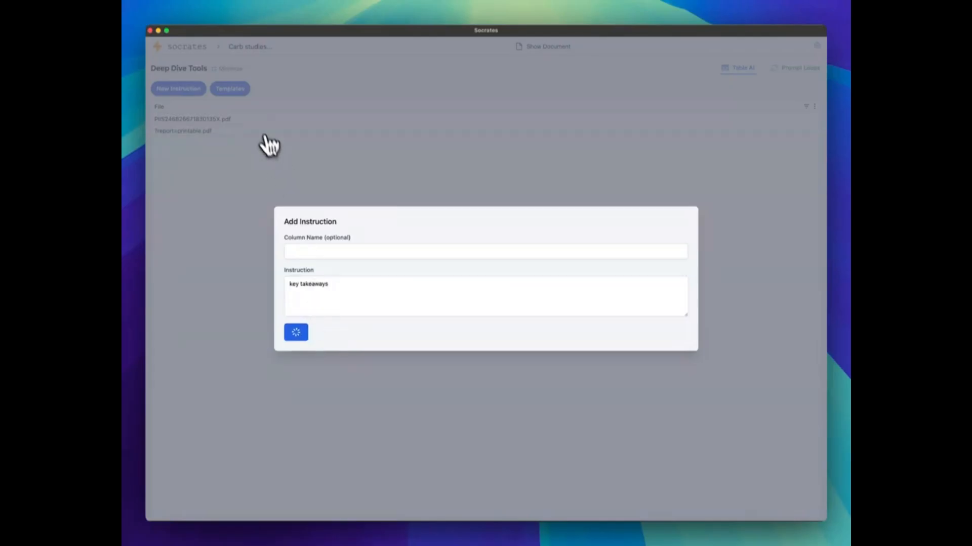
Step: Add a Table AI column with the instruction "who are the authors?"
left_click(200, 91)
left_click(352, 280)
type("who are thea")
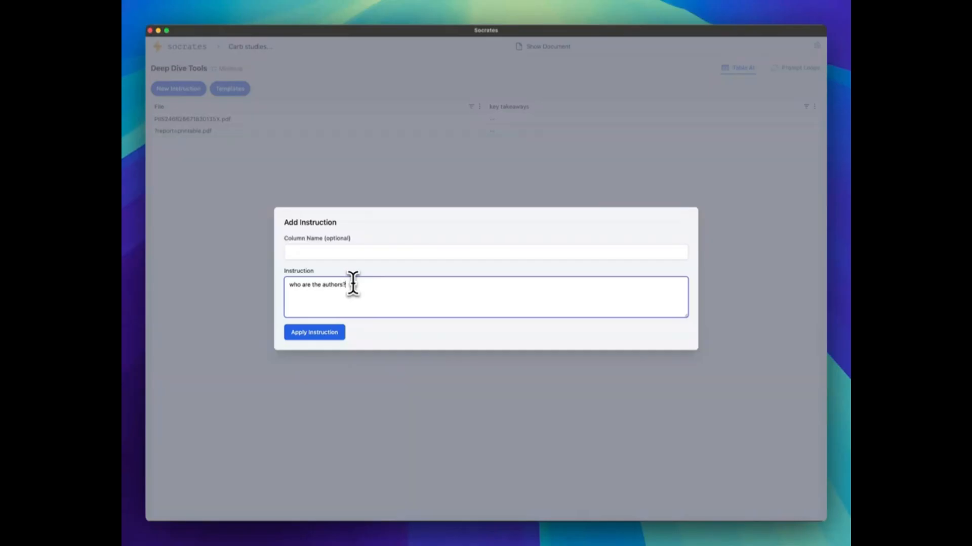
left_click(335, 334)
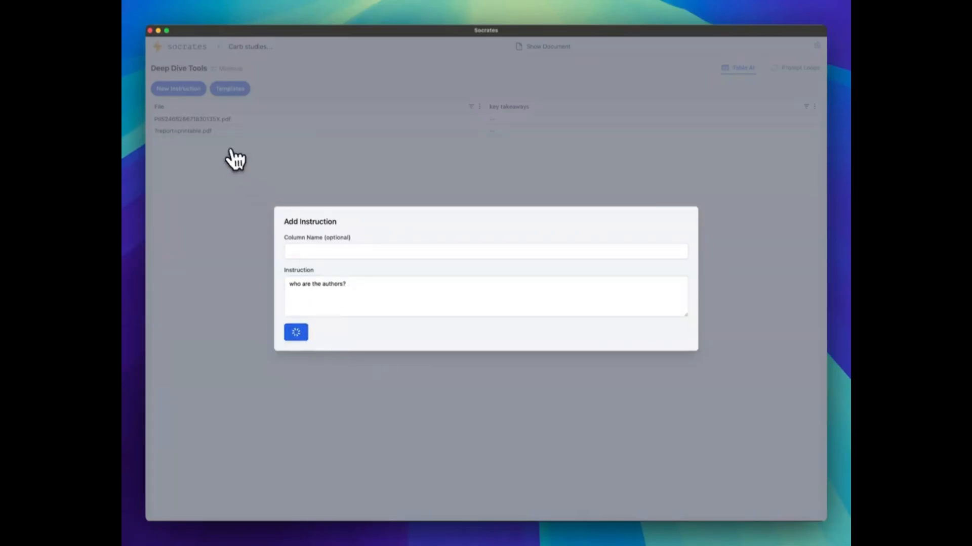
Step: Add a Table AI column with the instruction "associated schools?"
left_click(182, 90)
left_click(368, 313)
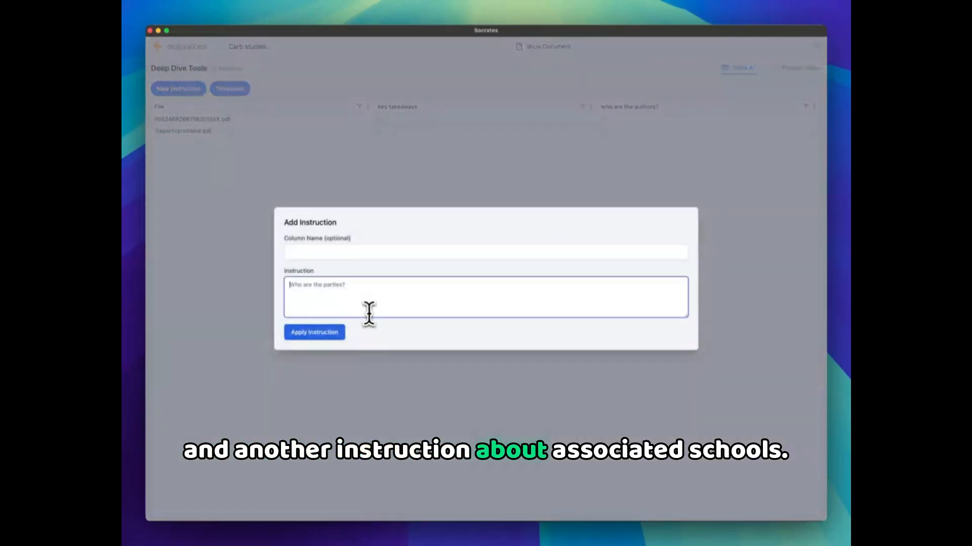
type("associated schools?")
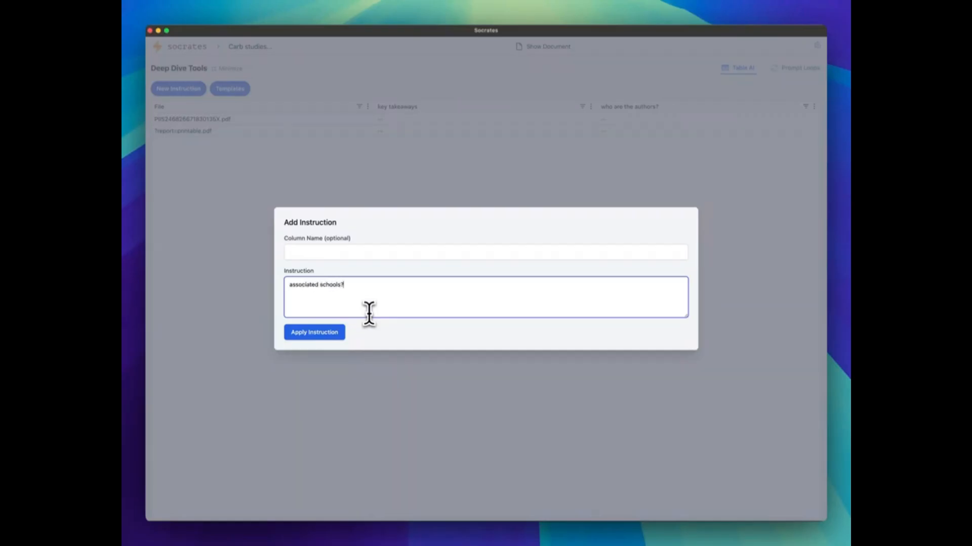
left_click(310, 332)
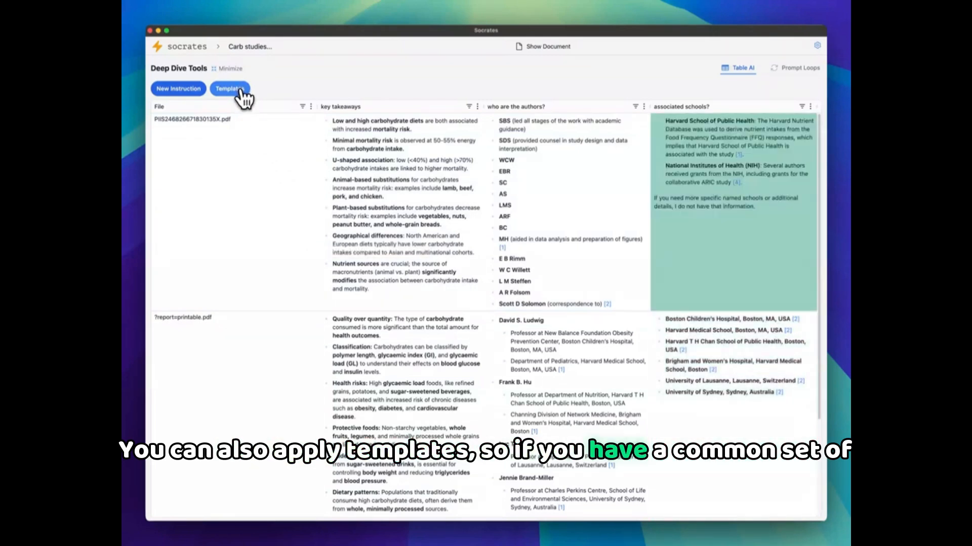
Step: View the Table AI templates and the form for adding a new one, and close them without saving
left_click(241, 92)
left_click(334, 309)
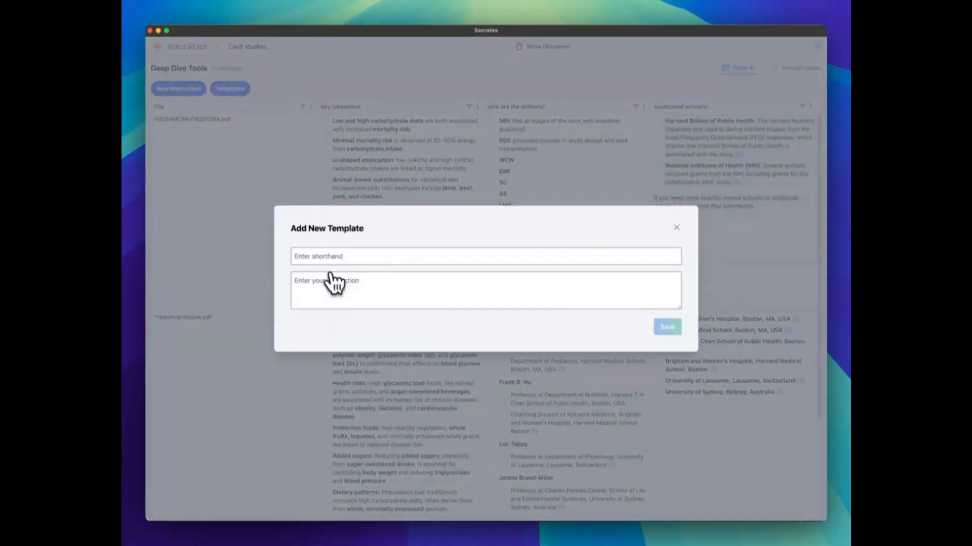
left_click(676, 227)
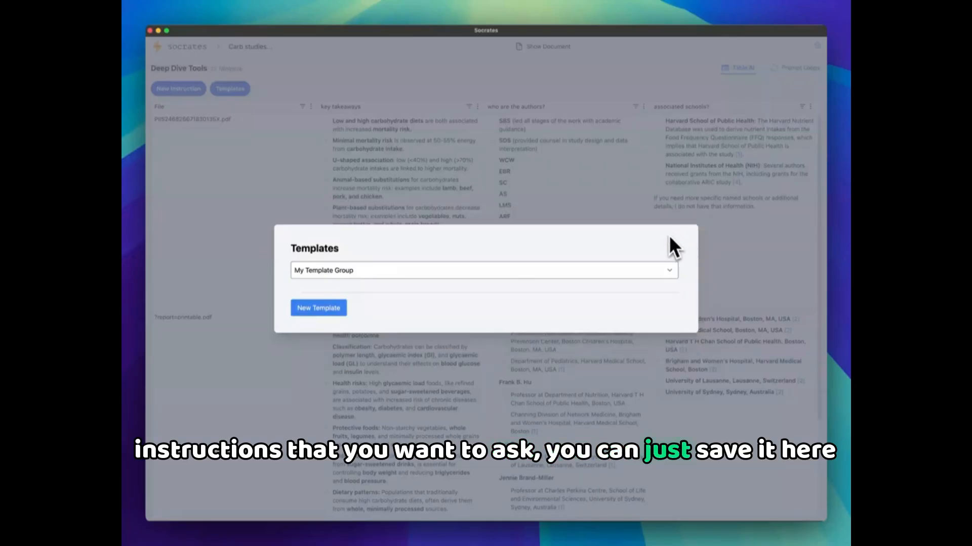
left_click(569, 209)
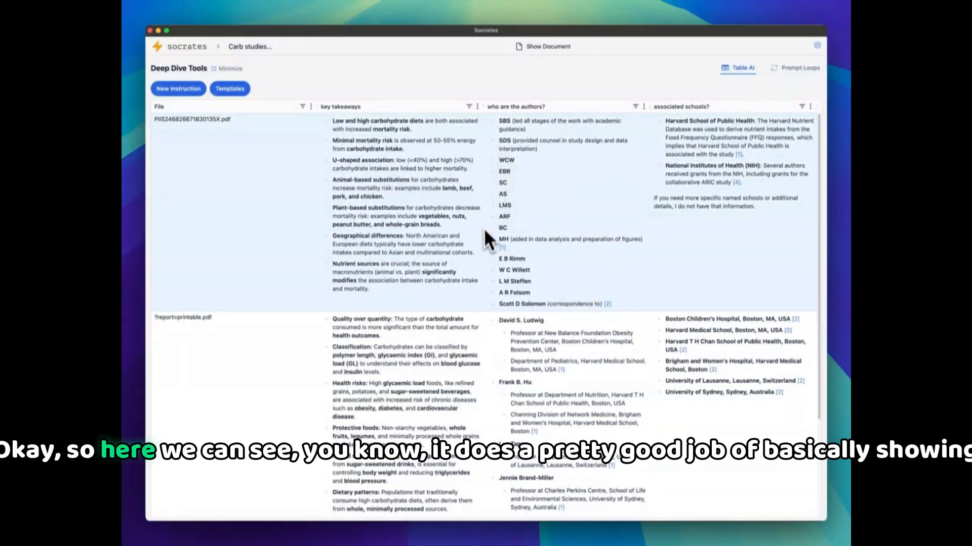
scroll(481, 261, "down", 2)
scroll(484, 318, "up", 2)
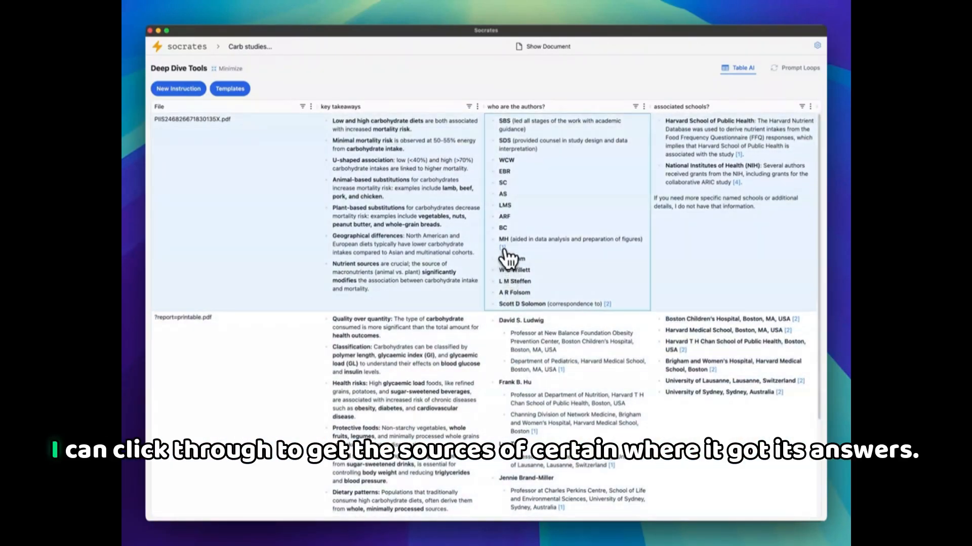
left_click(502, 247)
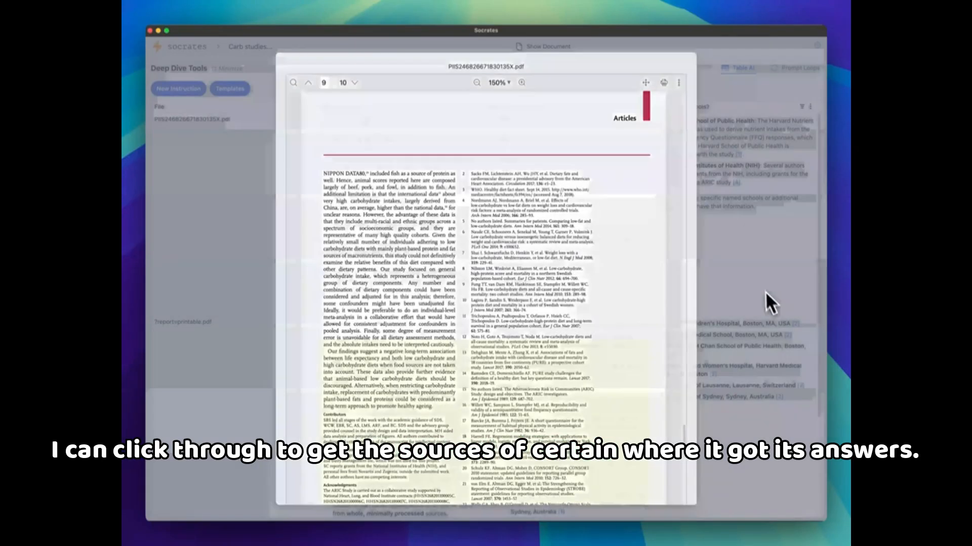
left_click(764, 304)
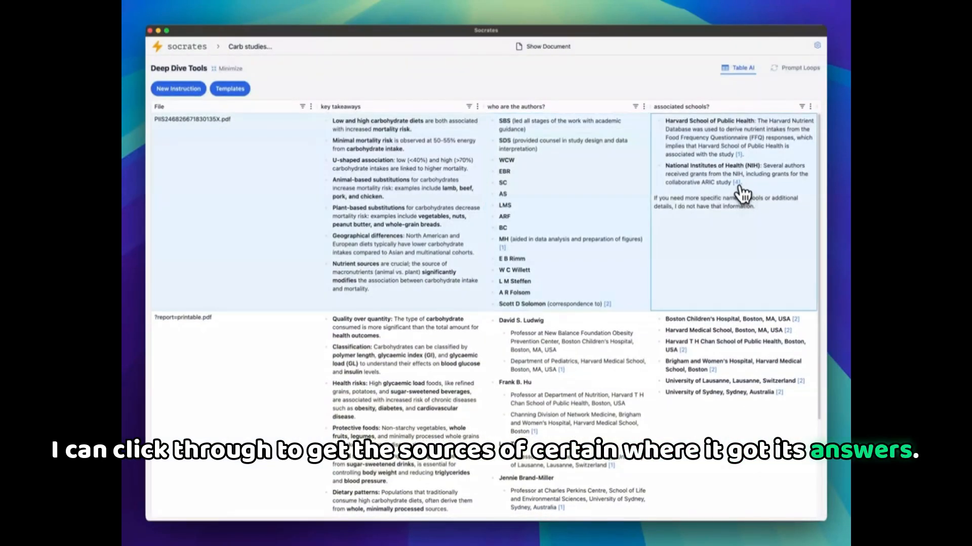
left_click(740, 191)
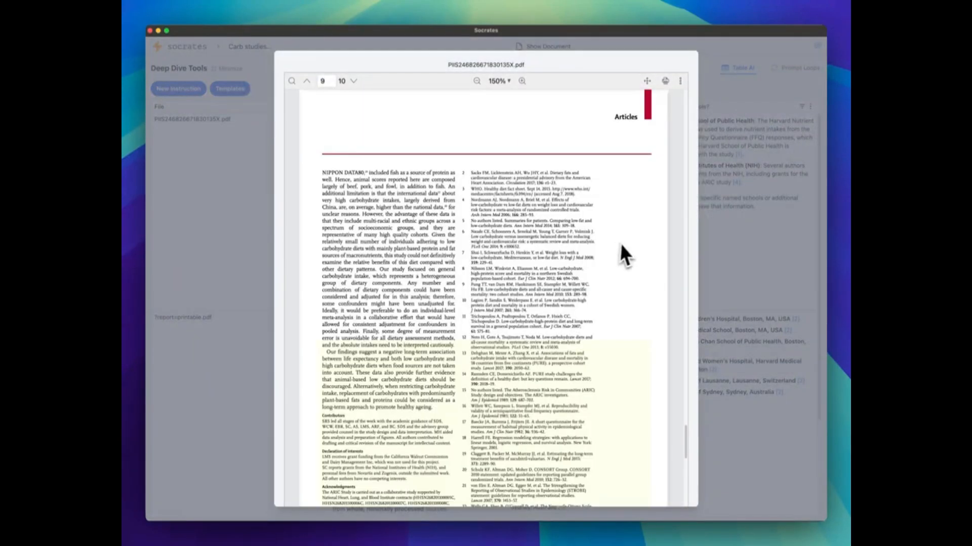
left_click(747, 268)
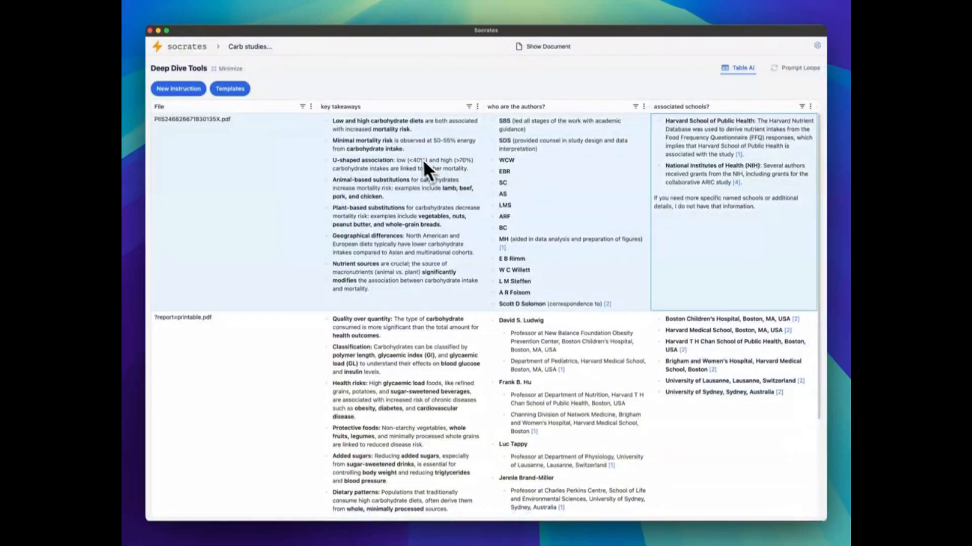
Step: Switch the answer table to compact row heights and view its Excel Export option without exporting
right_click(423, 161)
left_click(439, 198)
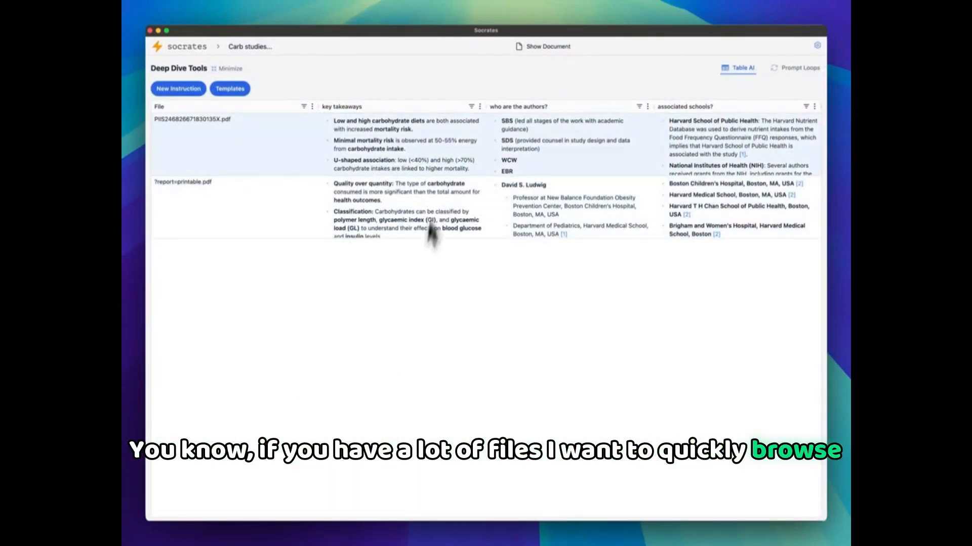
right_click(441, 133)
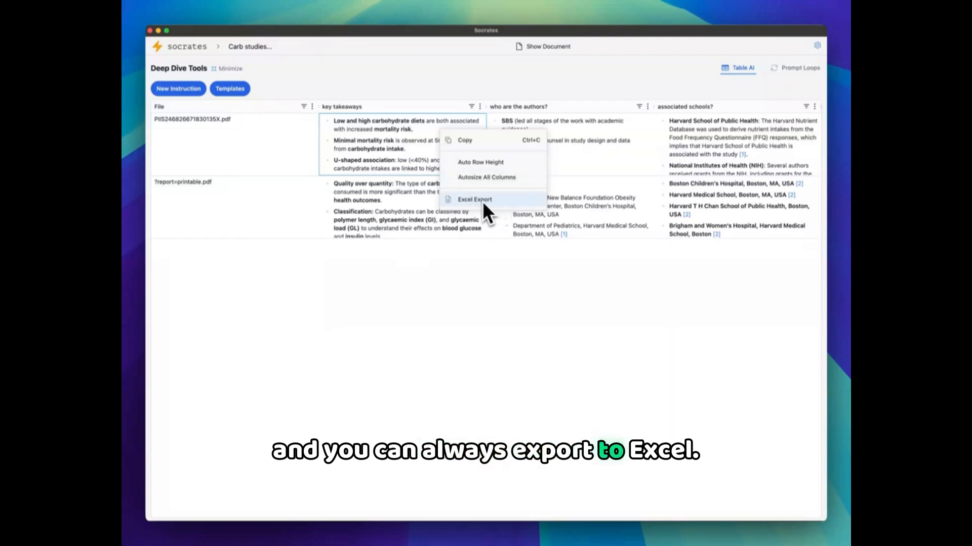
left_click(559, 270)
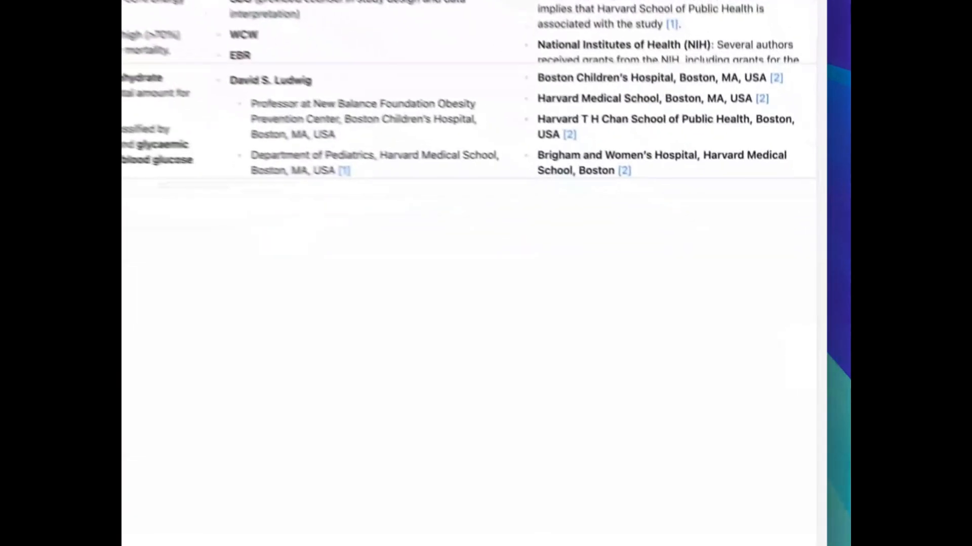
left_click(784, 66)
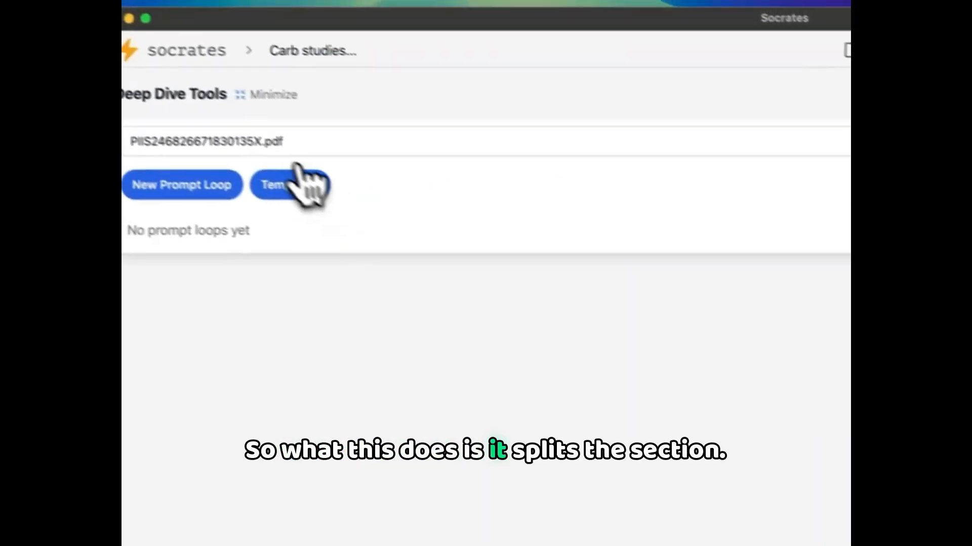
left_click(273, 94)
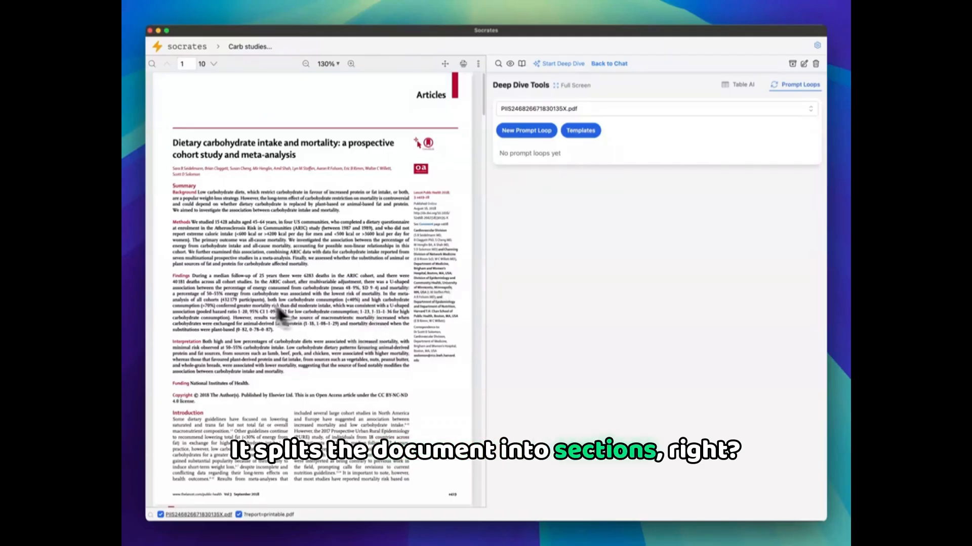
scroll(199, 262, "down", 1)
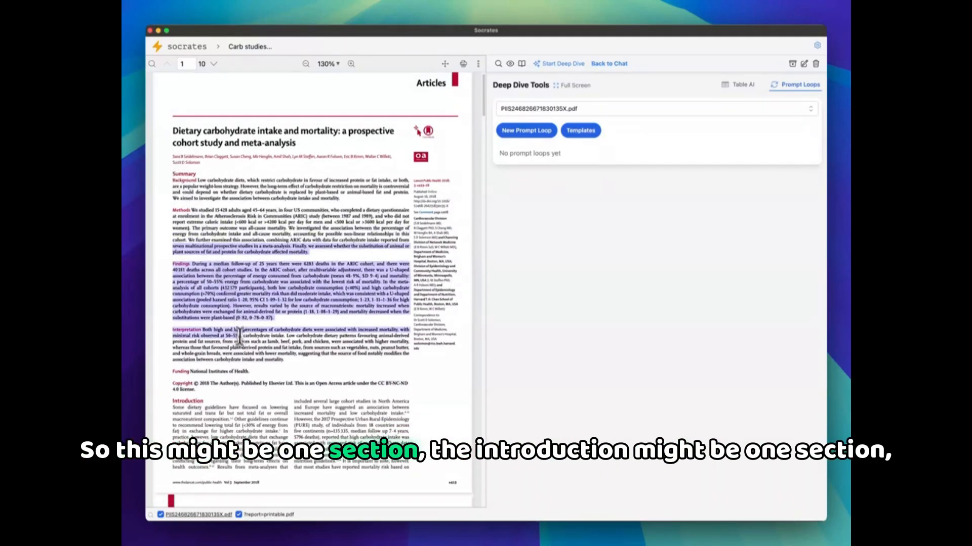
scroll(242, 337, "down", 5)
scroll(206, 307, "down", 20)
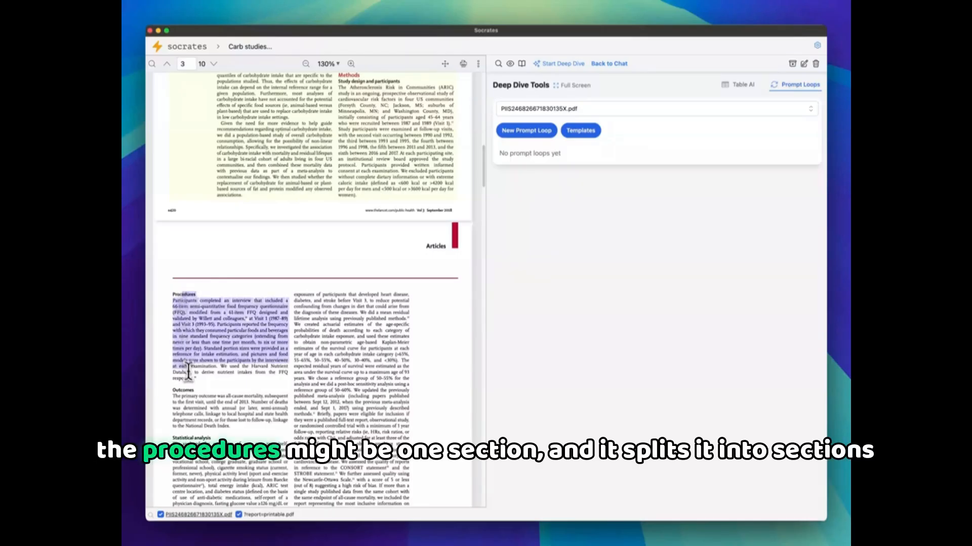
scroll(197, 384, "down", 9)
scroll(228, 382, "down", 6)
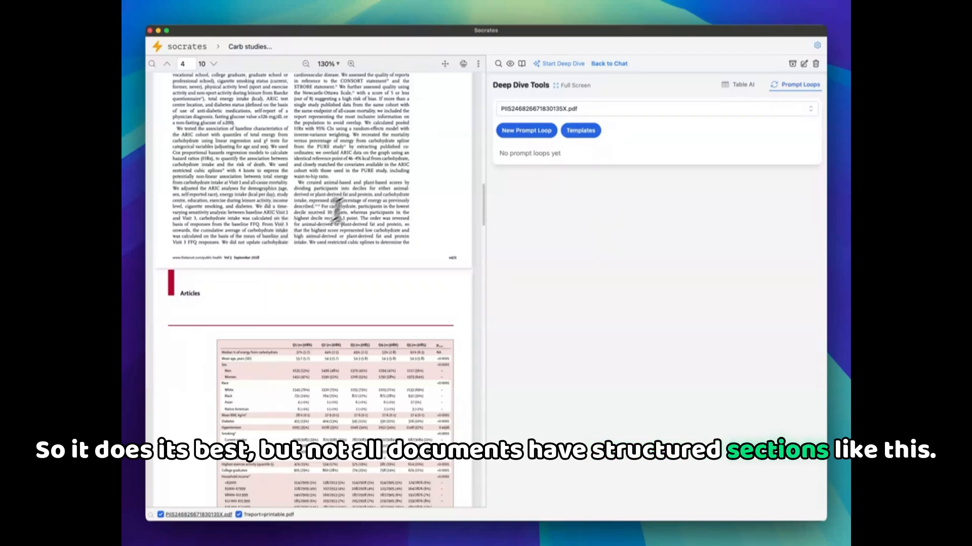
left_click(554, 134)
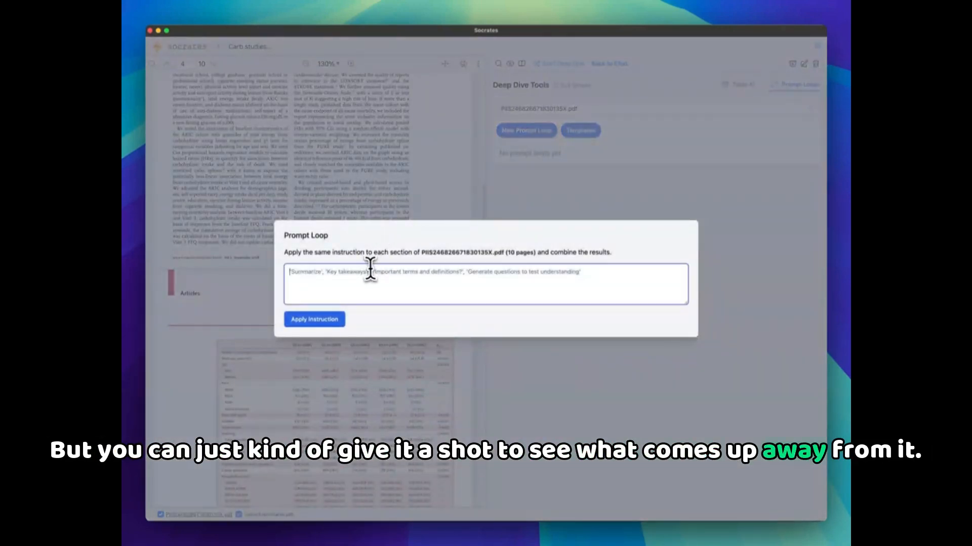
type("summarize")
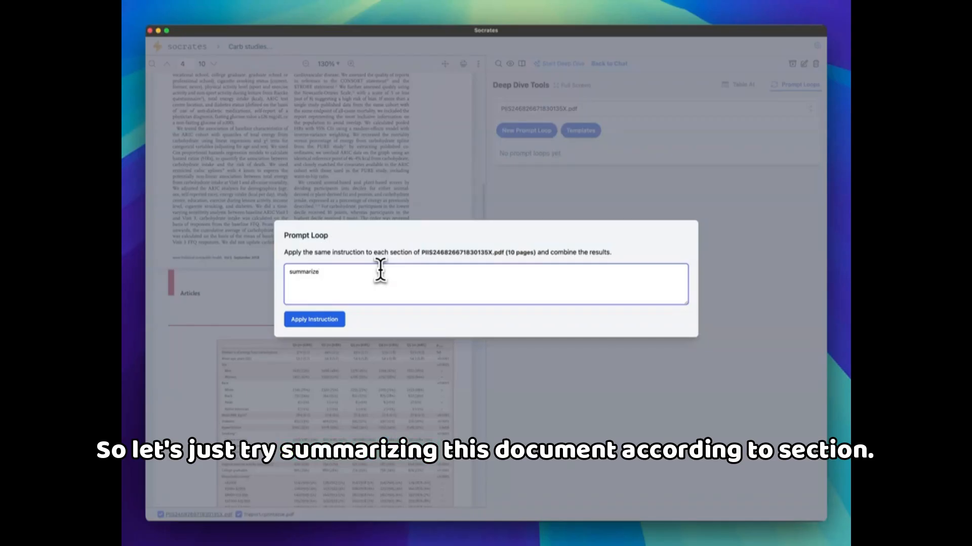
left_click(334, 323)
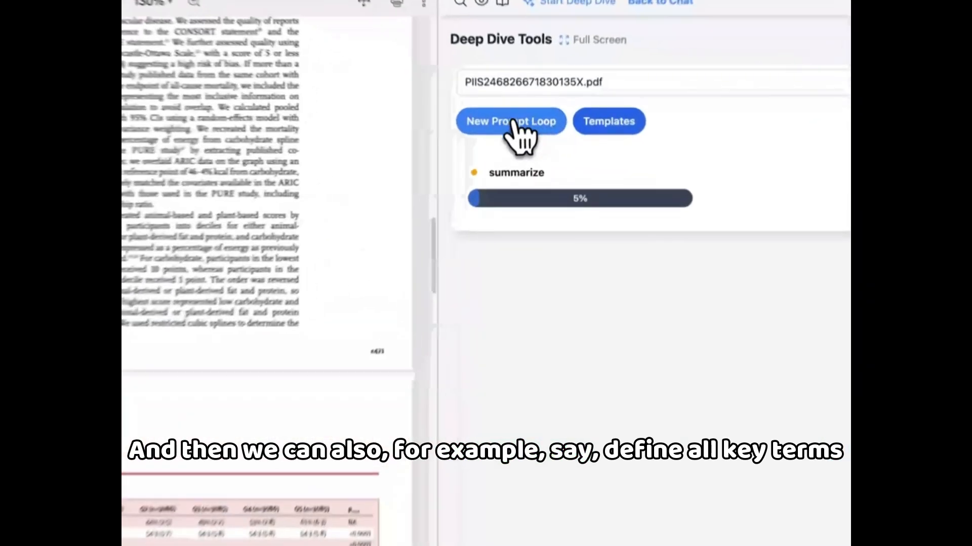
Step: Create a second prompt loop for the same document with the instruction "define all key terms"
left_click(526, 131)
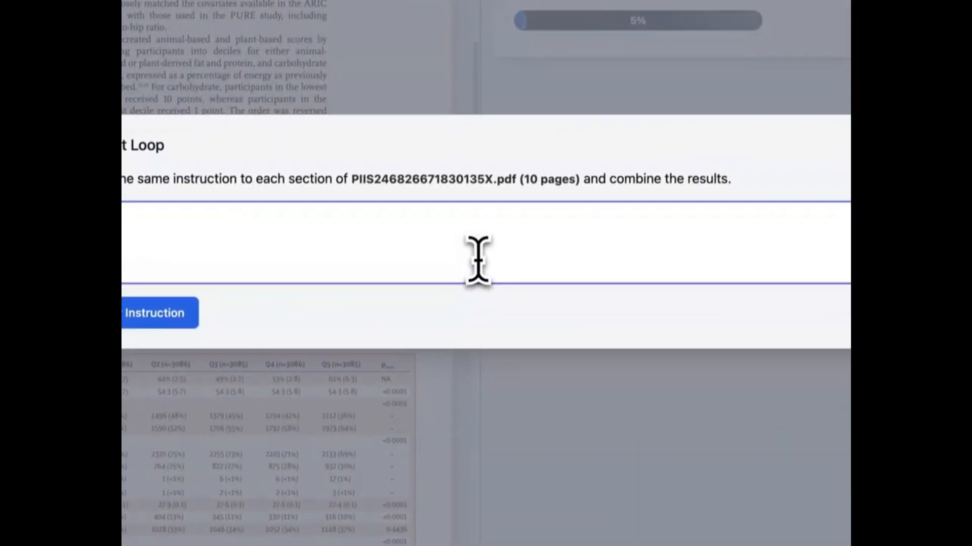
type("define all key tre")
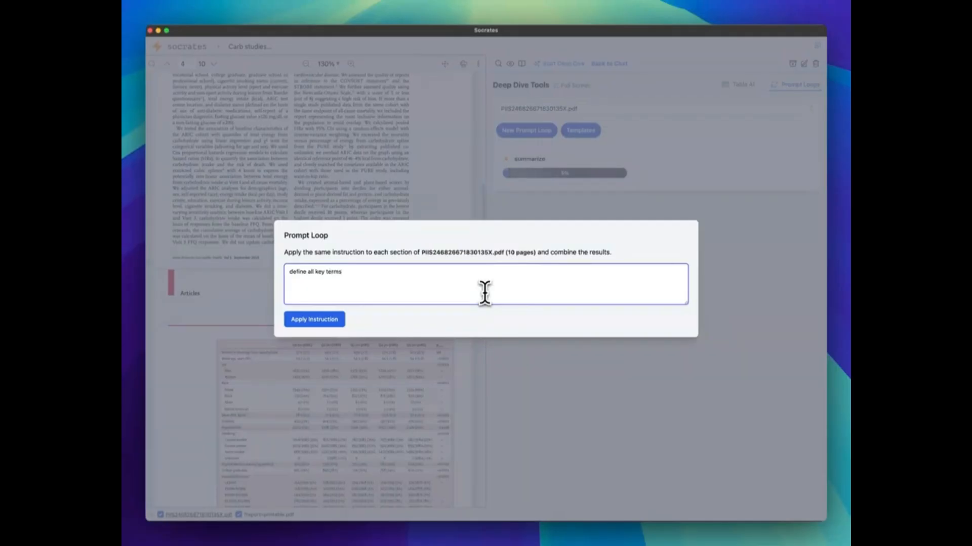
left_click(317, 320)
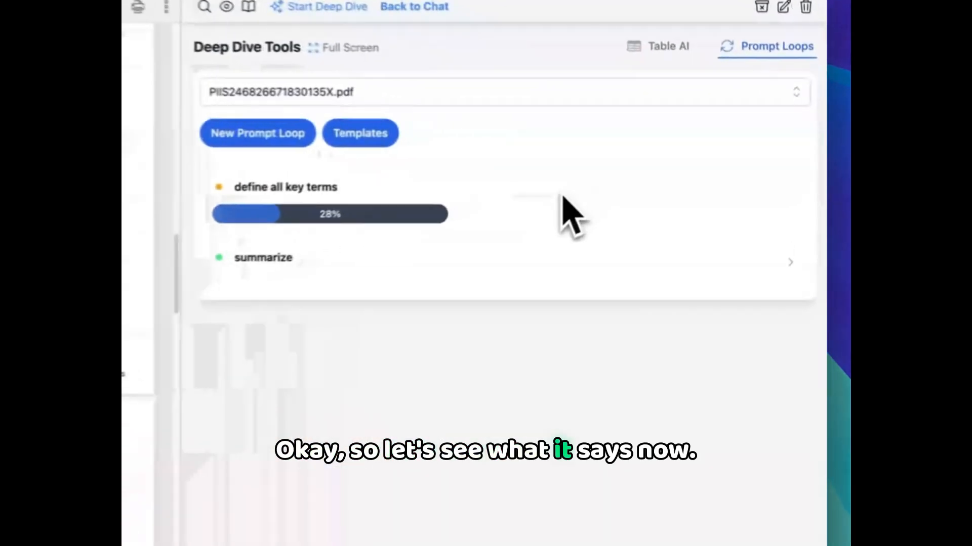
Step: Open the finished "summarize" prompt loop and read through its section-by-section summary
left_click(541, 284)
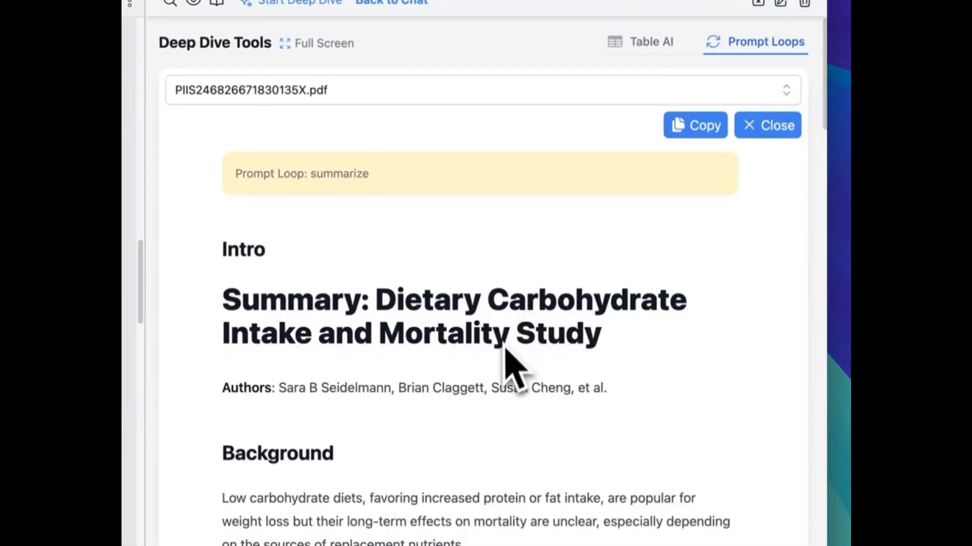
scroll(508, 375, "down", 10)
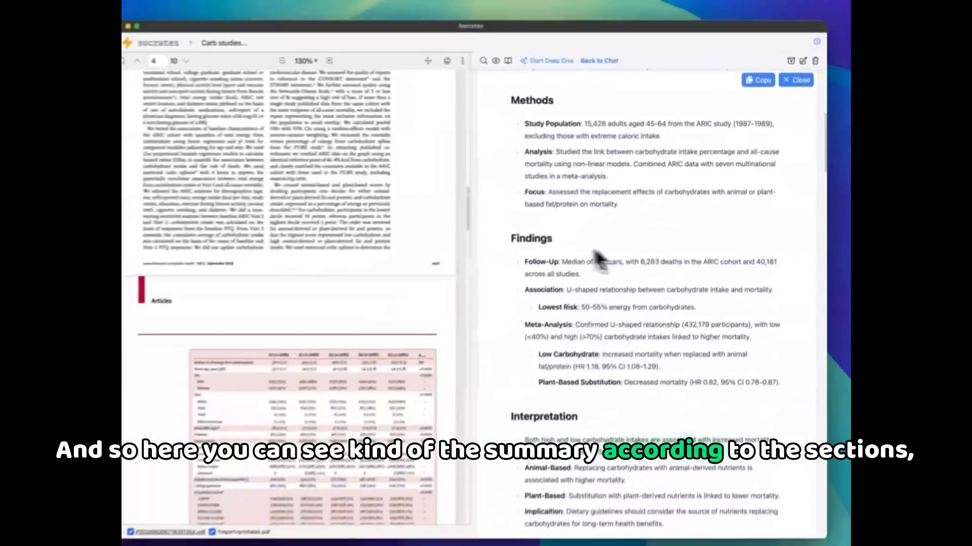
scroll(582, 309, "down", 10)
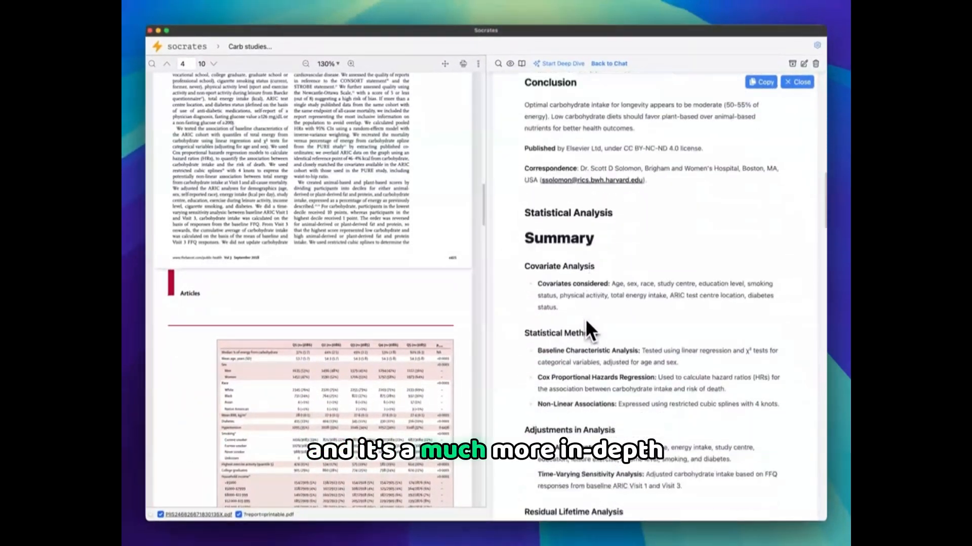
scroll(586, 322, "down", 10)
scroll(585, 316, "down", 15)
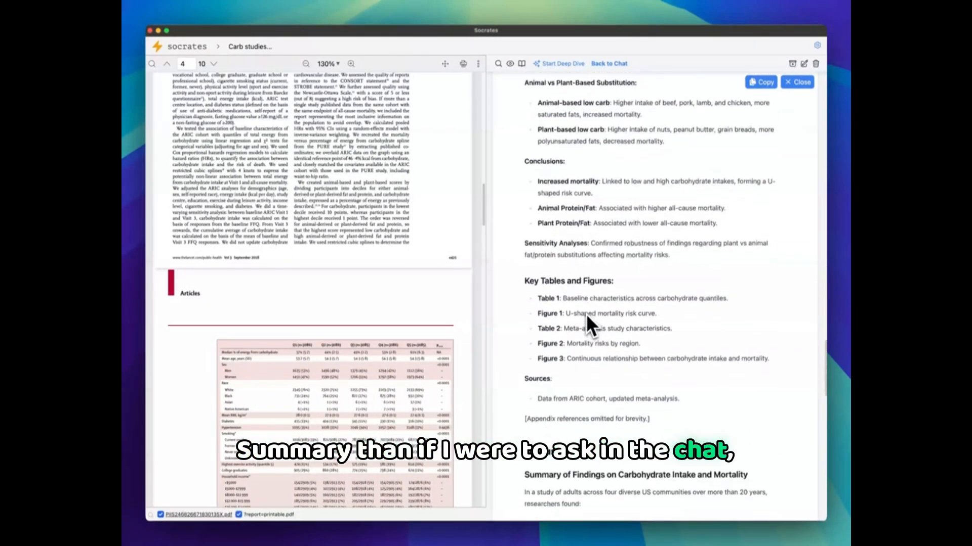